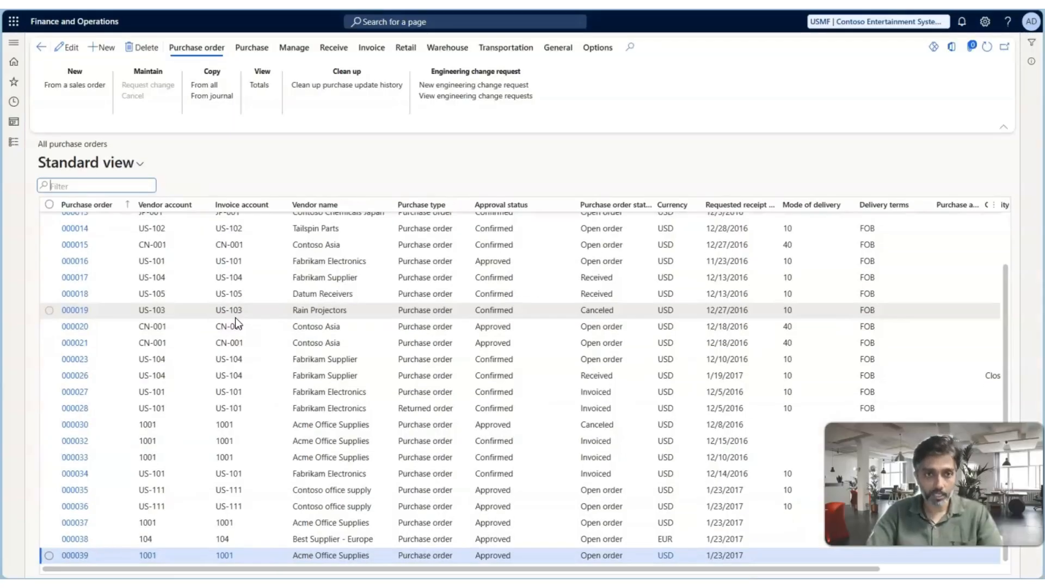
# Start a new purchase order and choose Acme Office Supplies as the vendor
pyautogui.click(68, 311)
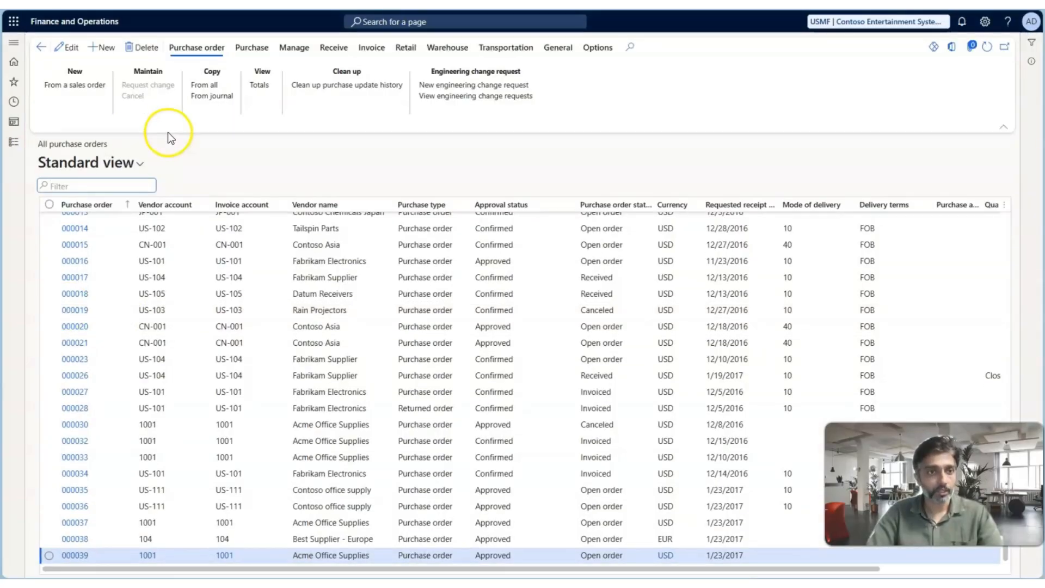
pyautogui.click(103, 51)
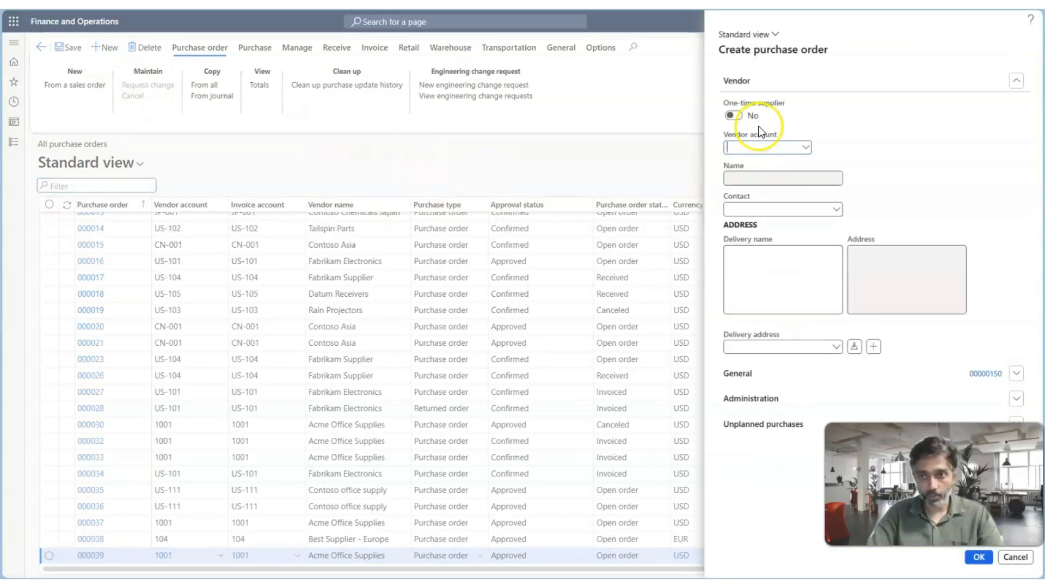
pyautogui.click(803, 145)
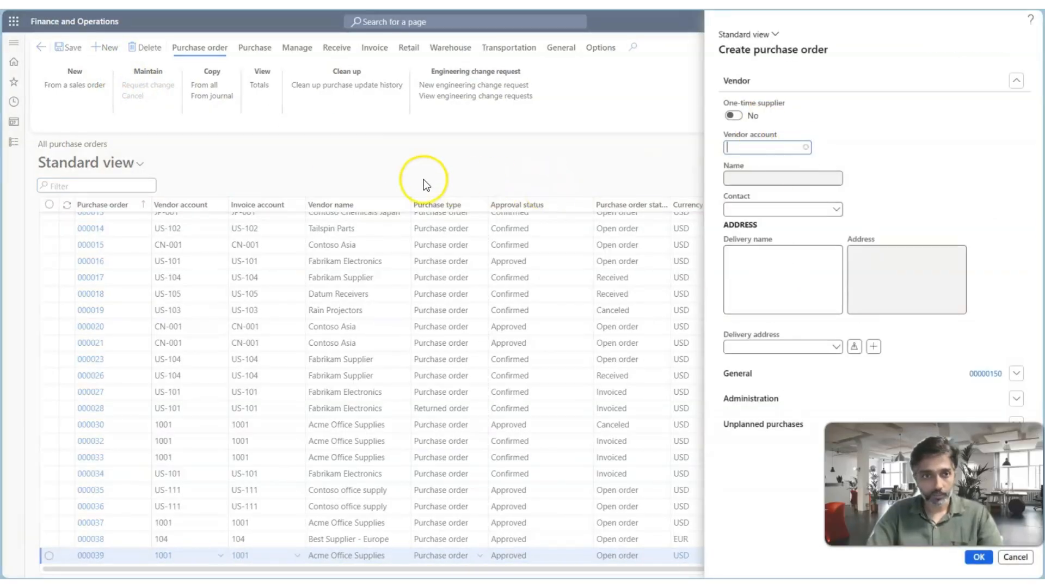
pyautogui.click(407, 182)
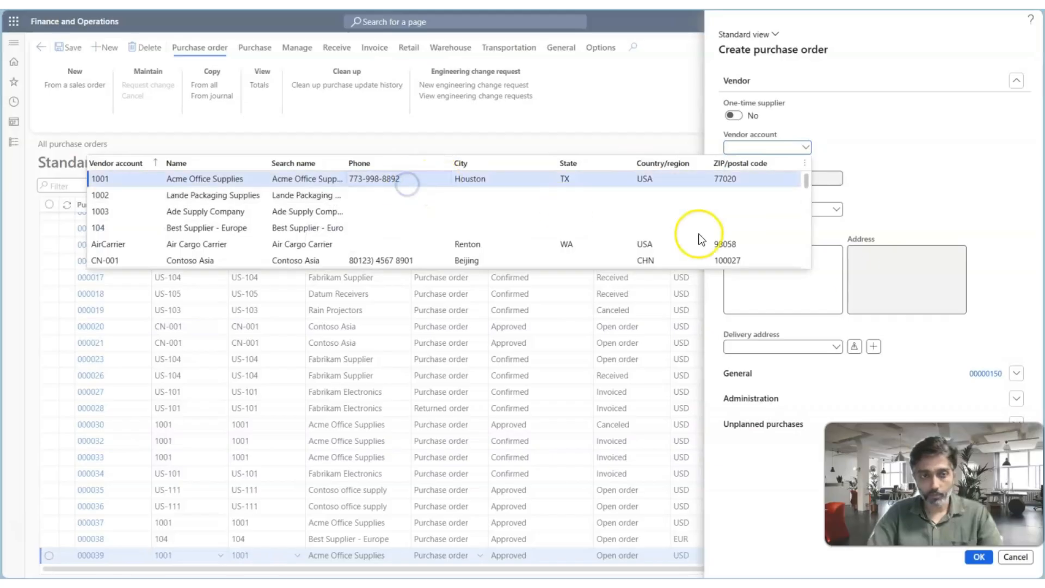
# Set the warehouse to 11 in the new order's general details and create the purchase order
pyautogui.click(1015, 374)
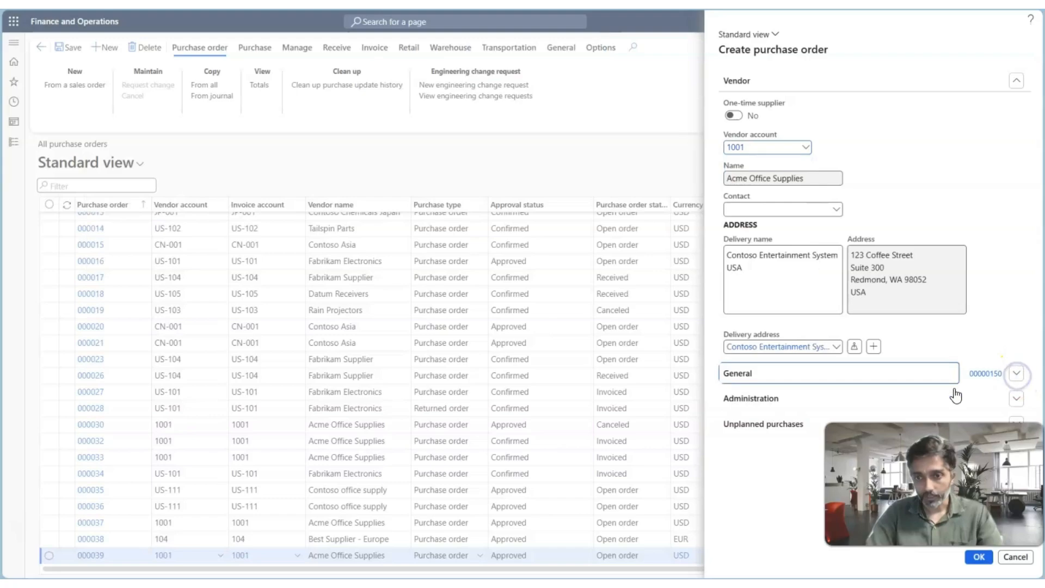
pyautogui.scroll(-3, 834, 381)
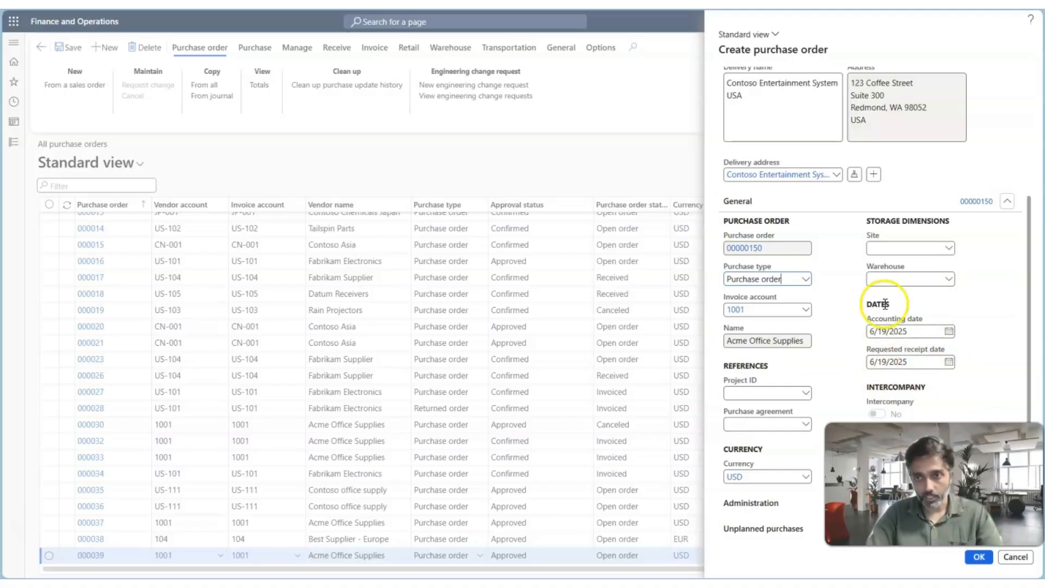
pyautogui.click(879, 280)
pyautogui.write('11')
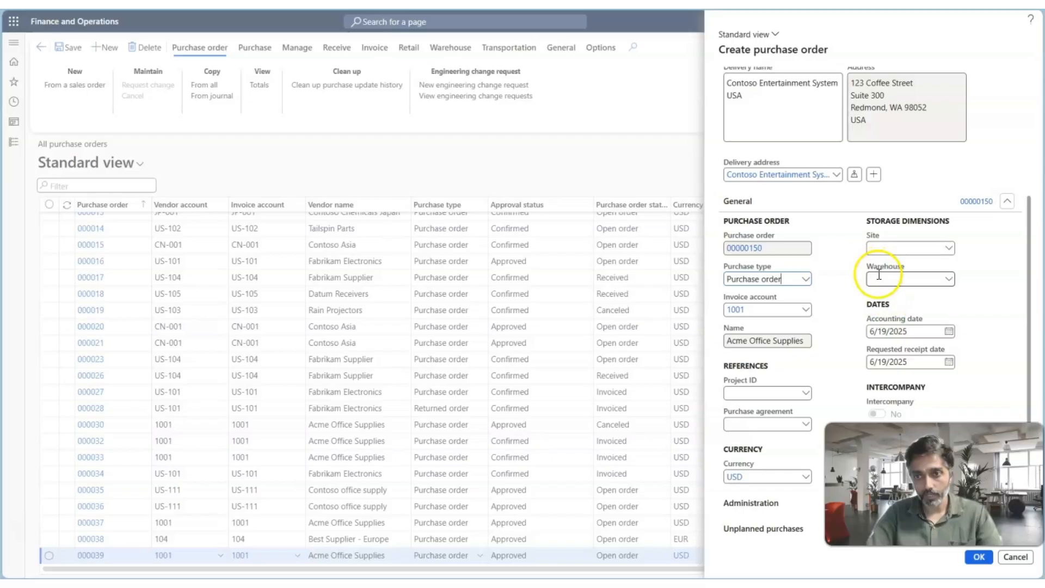
pyautogui.press('Tab')
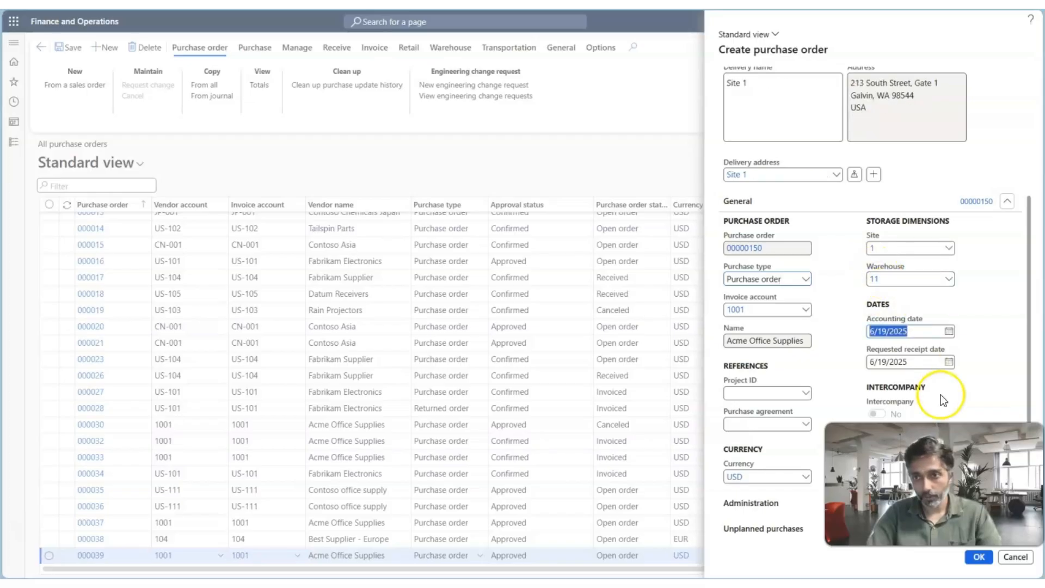
pyautogui.click(980, 556)
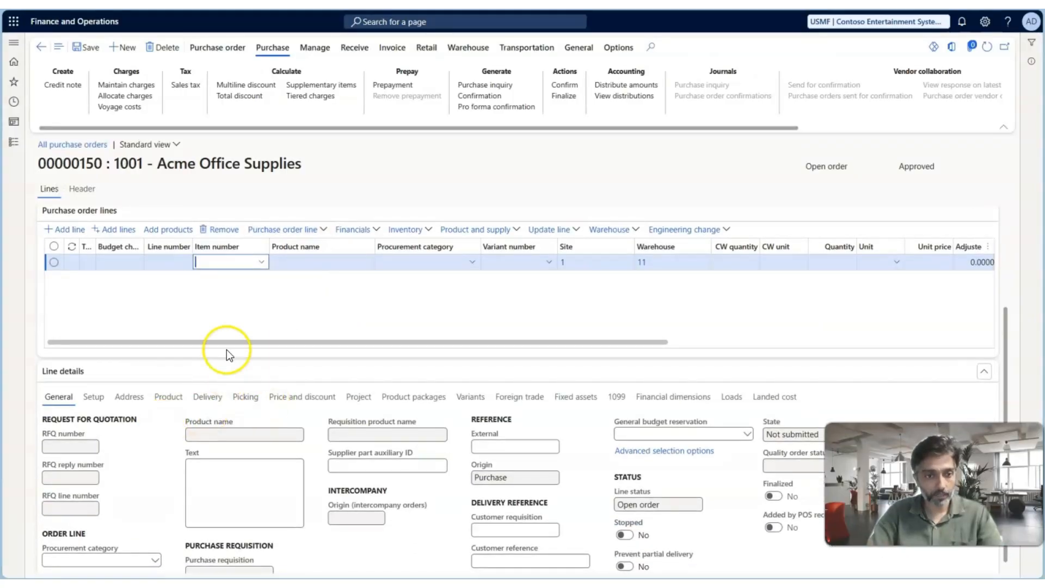
# Examine the delivery date fields in the details of the blank purchase order line
pyautogui.scroll(-3, 189, 380)
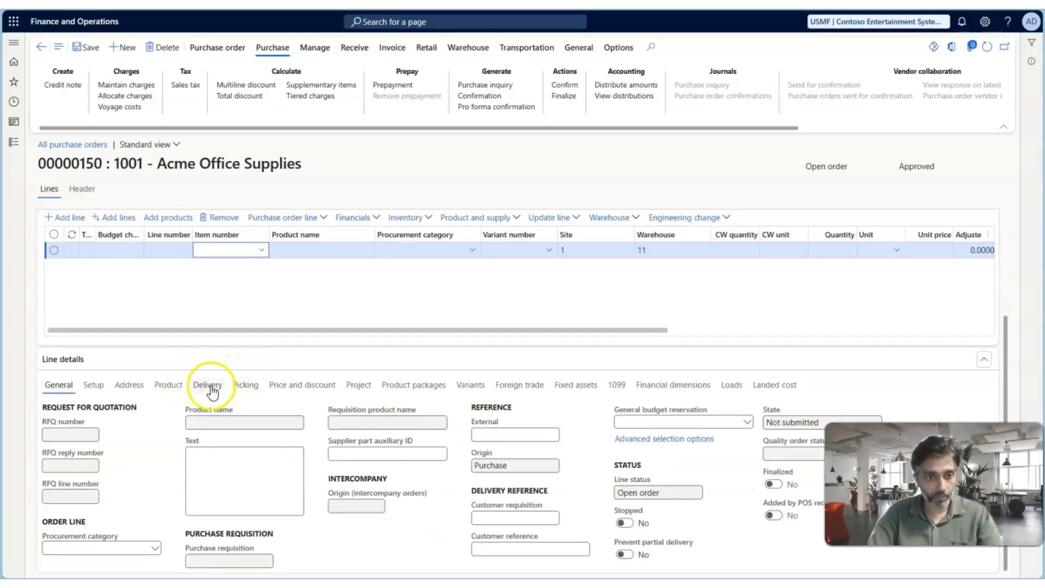
pyautogui.click(207, 387)
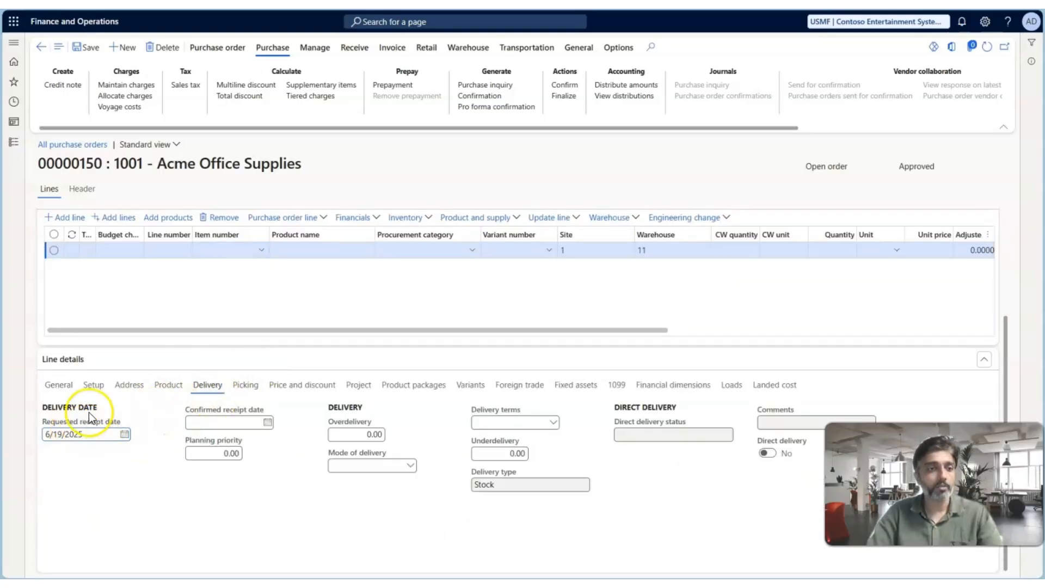
# Open the Procurement and sourcing parameters from the setup section of the Procurement and sourcing module
pyautogui.click(14, 142)
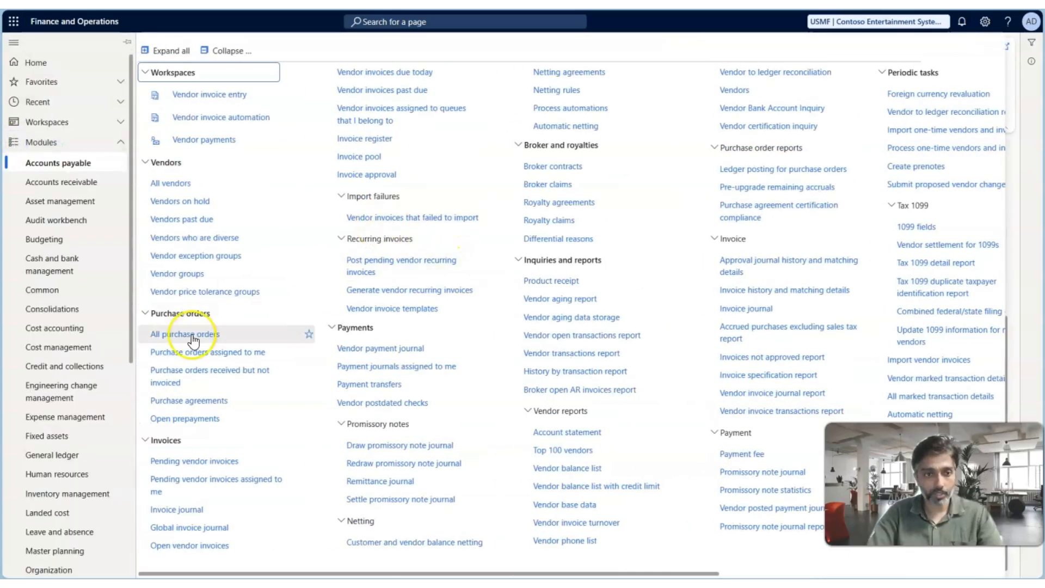
pyautogui.scroll(-5, 35, 292)
pyautogui.scroll(-1, 34, 291)
pyautogui.click(65, 269)
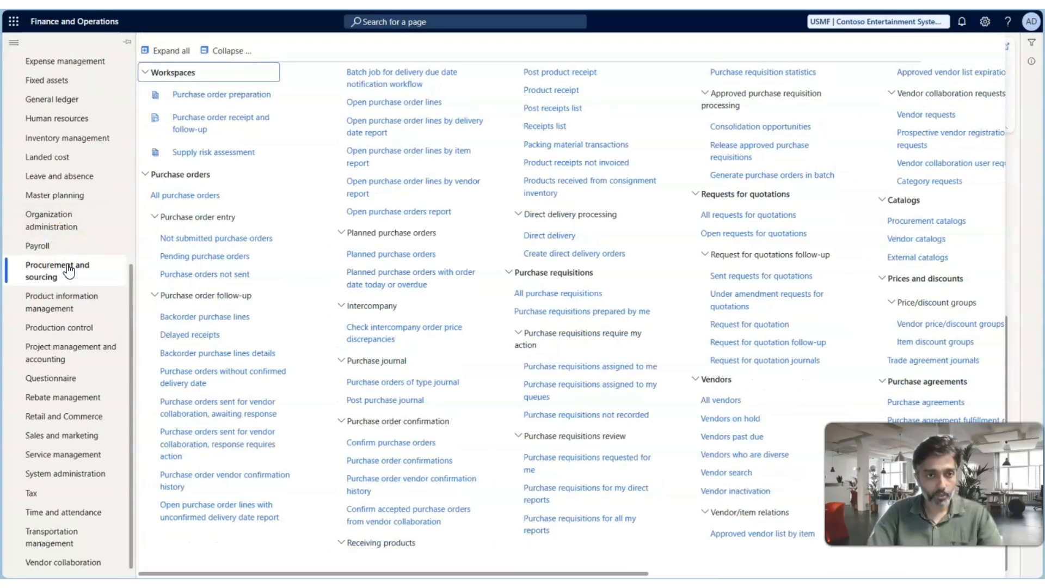
pyautogui.click(215, 50)
pyautogui.click(165, 351)
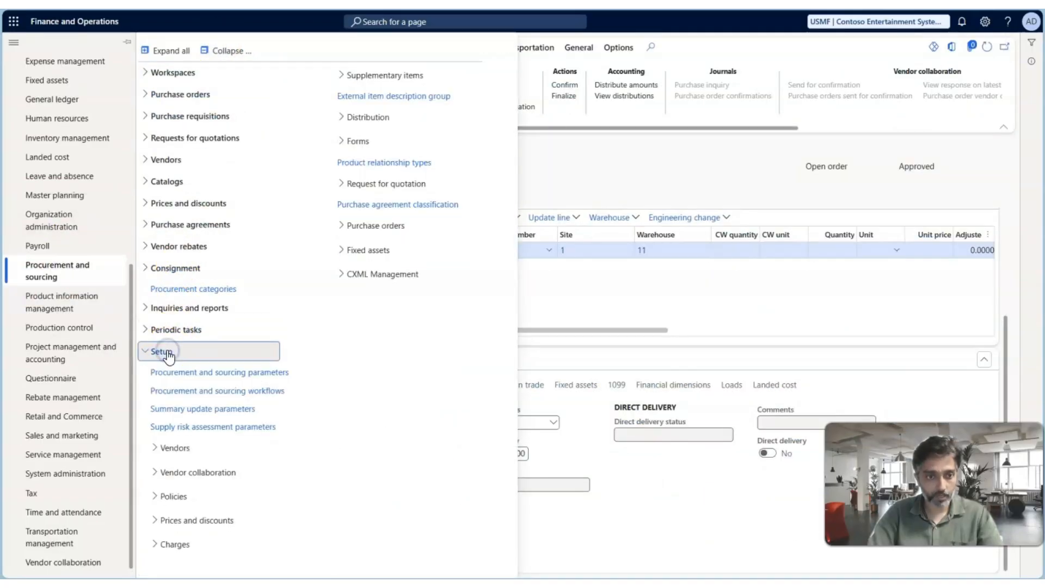
pyautogui.click(212, 369)
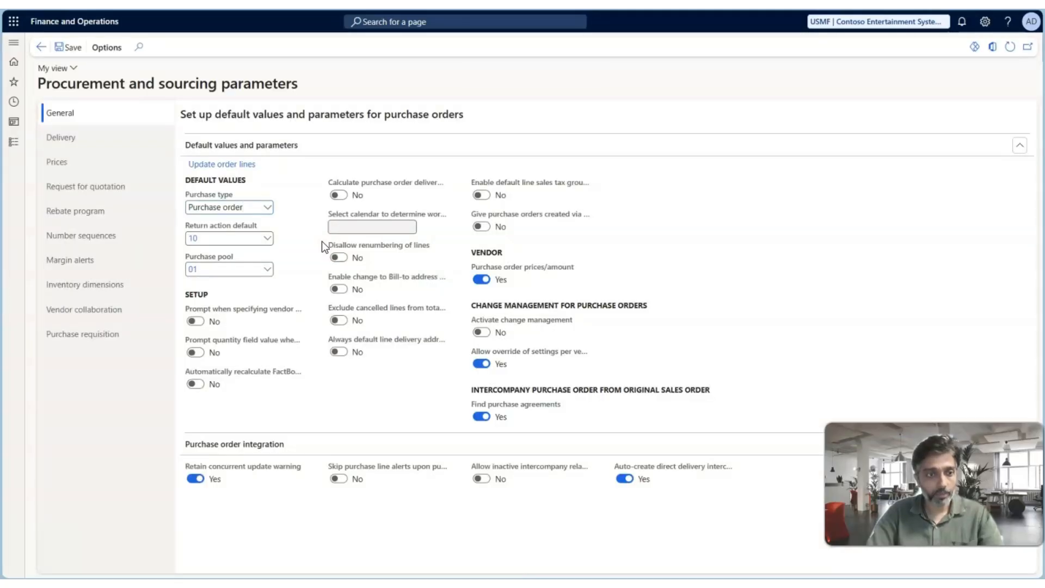
# Enable the supplier requested and confirmed ship dates option in the delivery parameters and save the change
pyautogui.click(79, 140)
pyautogui.click(569, 151)
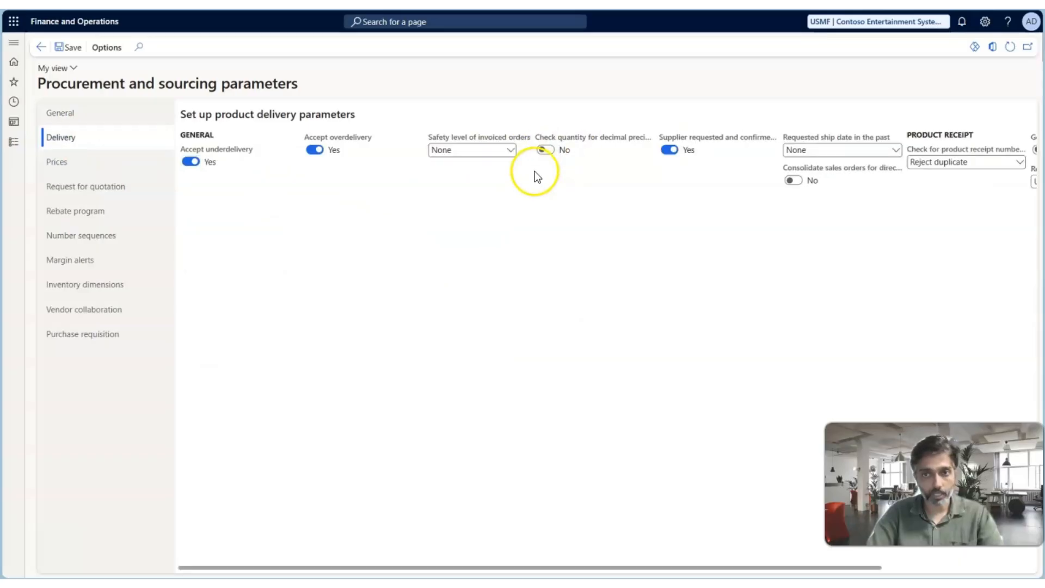
pyautogui.click(64, 49)
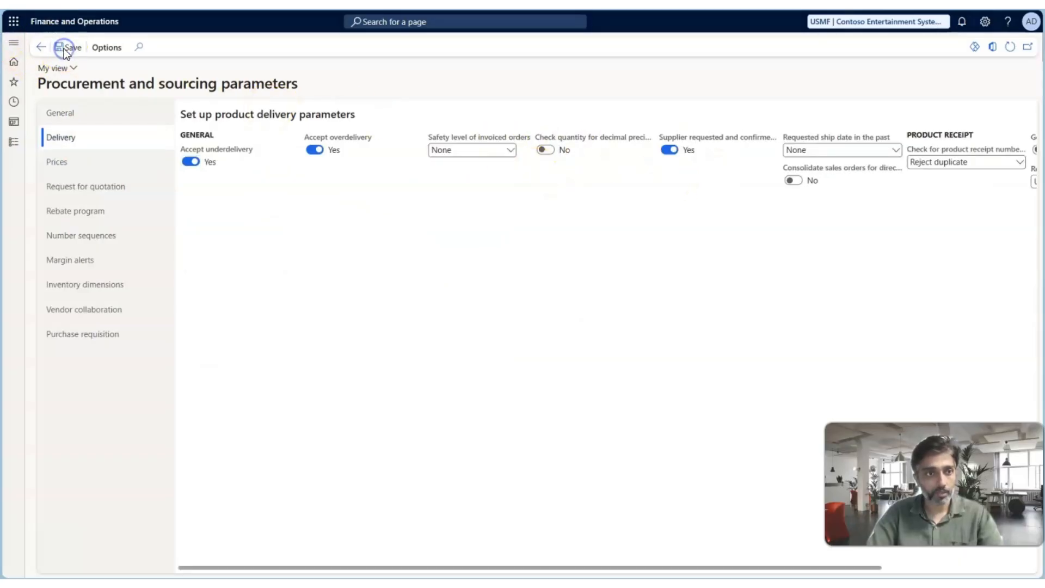
# Return to the list of all purchase orders and open the newly created Acme Office Supplies order
pyautogui.click(13, 142)
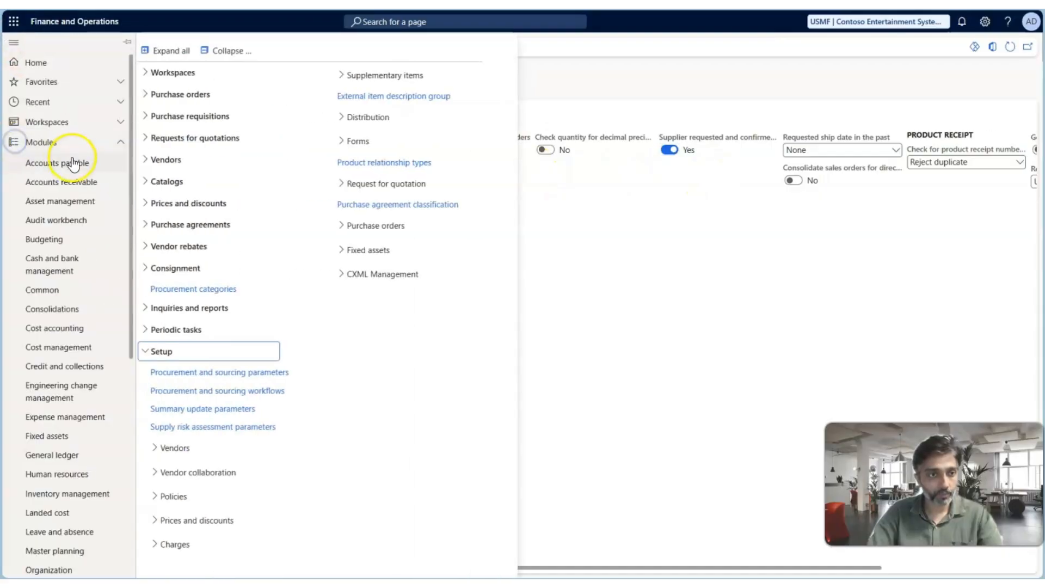
pyautogui.click(43, 103)
pyautogui.click(44, 158)
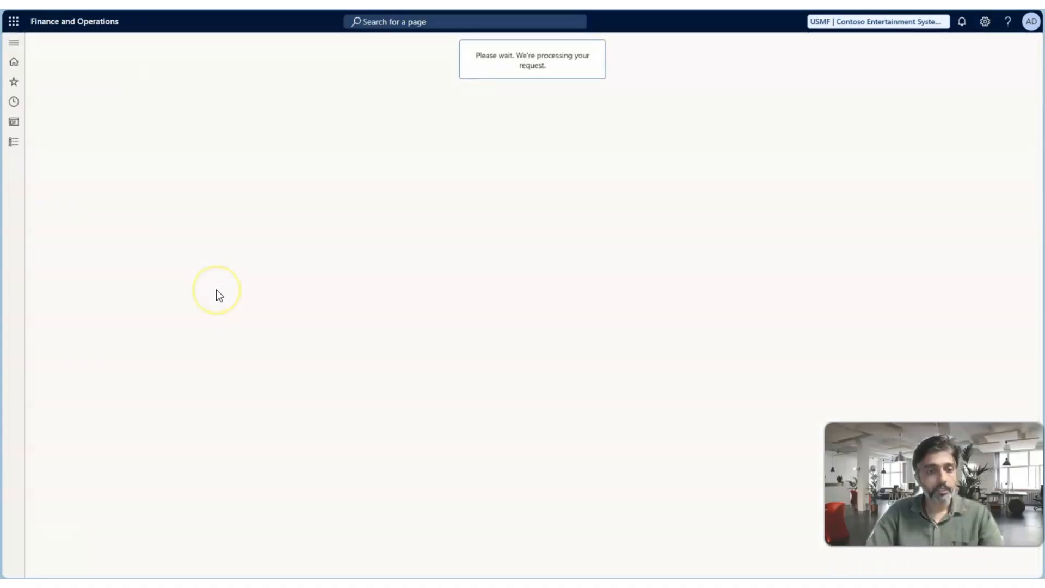
pyautogui.scroll(3, 103, 390)
pyautogui.scroll(1, 150, 312)
pyautogui.click(89, 236)
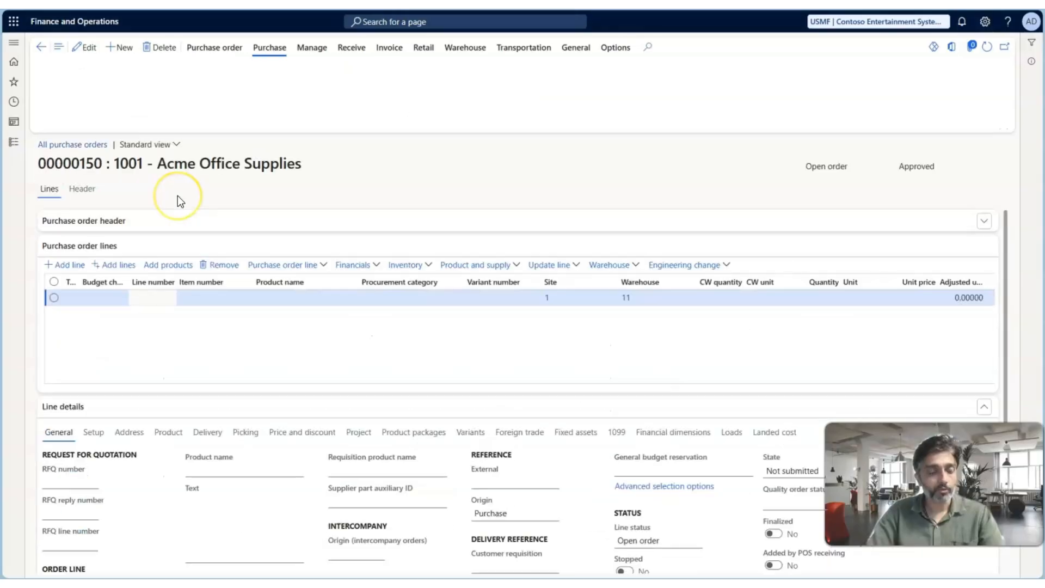
# Show the order header's delivery dates, put the order in edit mode and display the line's delivery details
pyautogui.click(120, 227)
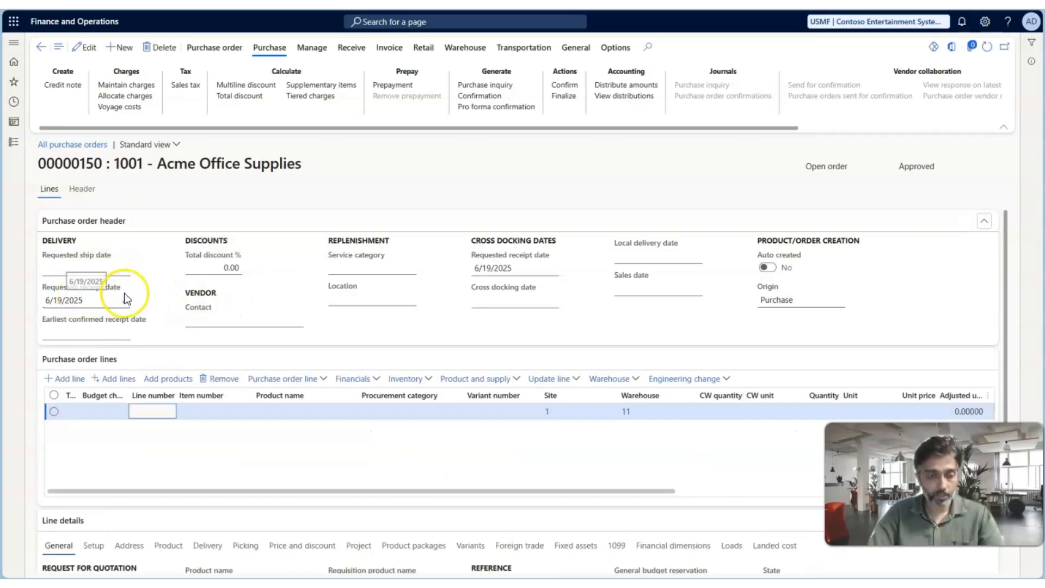
pyautogui.scroll(-2, 179, 299)
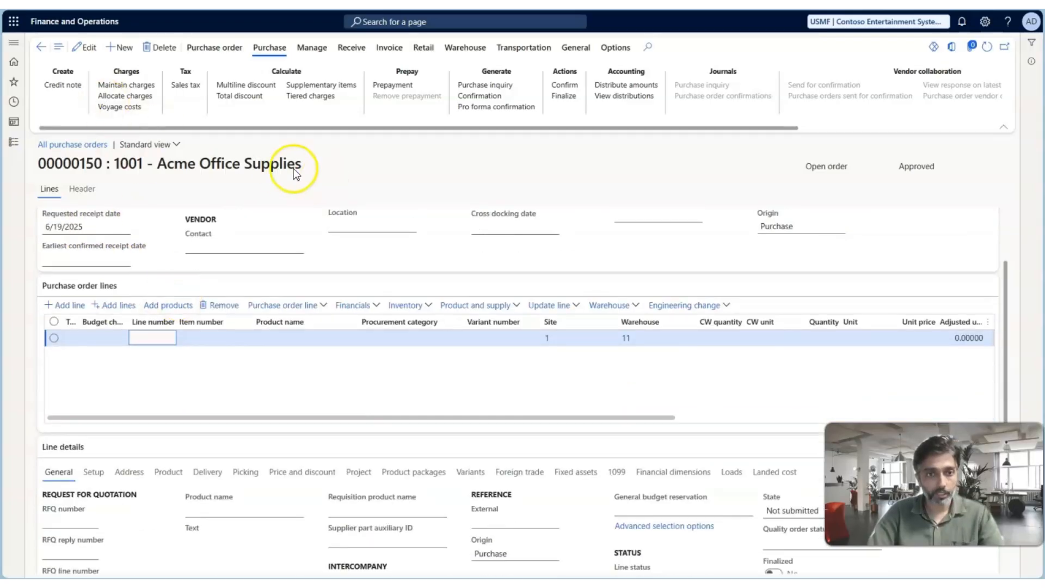
pyautogui.click(90, 48)
pyautogui.scroll(-2, 202, 407)
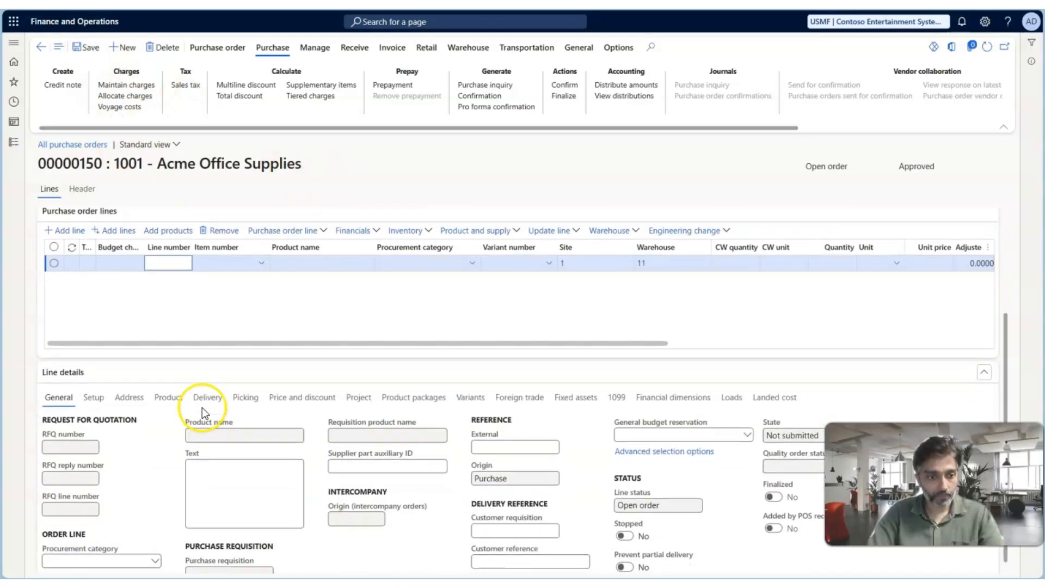
pyautogui.click(208, 397)
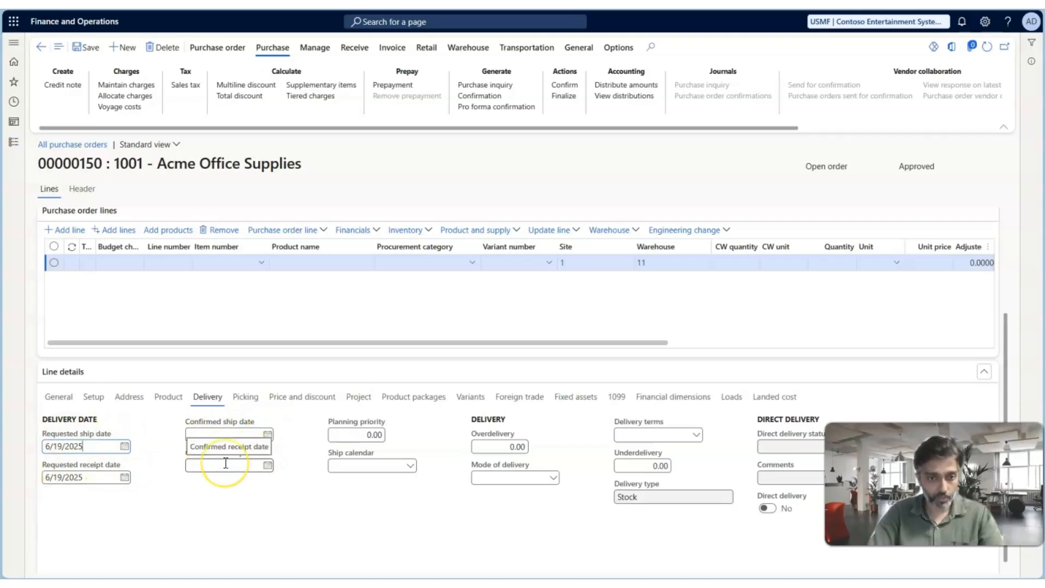
# Set the item number of the purchase order line to 1000
pyautogui.scroll(1, 225, 462)
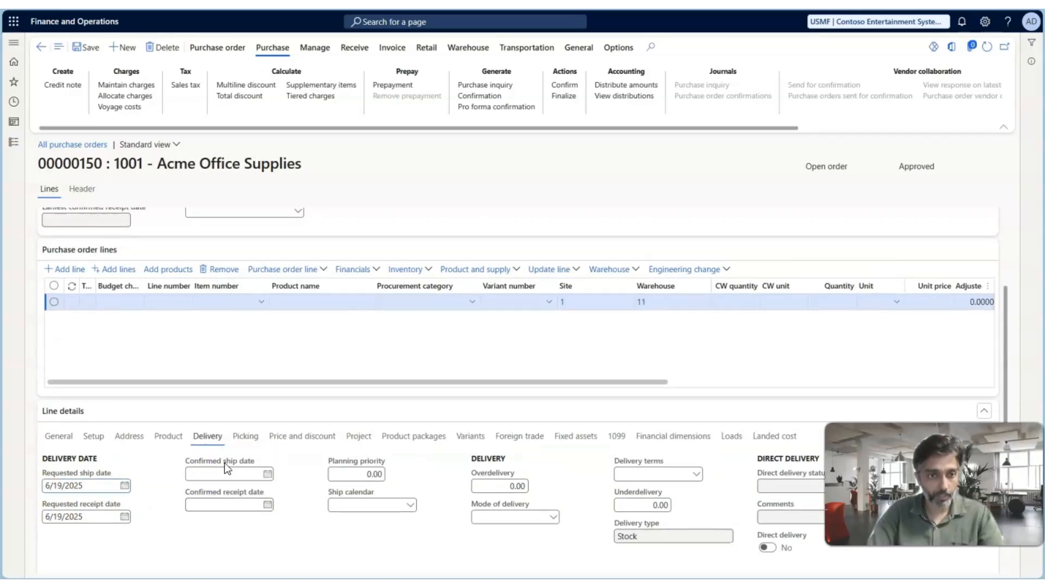
pyautogui.click(231, 310)
pyautogui.write('1000')
pyautogui.press('Tab')
pyautogui.click(371, 318)
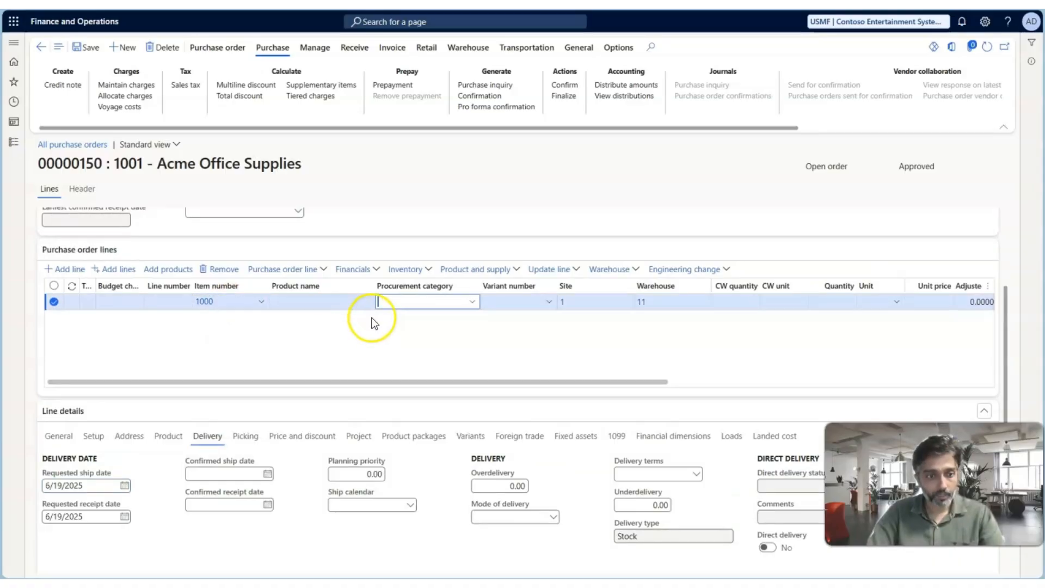
# Check the requested ship and receipt dates of the item 1000 line
pyautogui.scroll(-1, 299, 345)
pyautogui.click(92, 433)
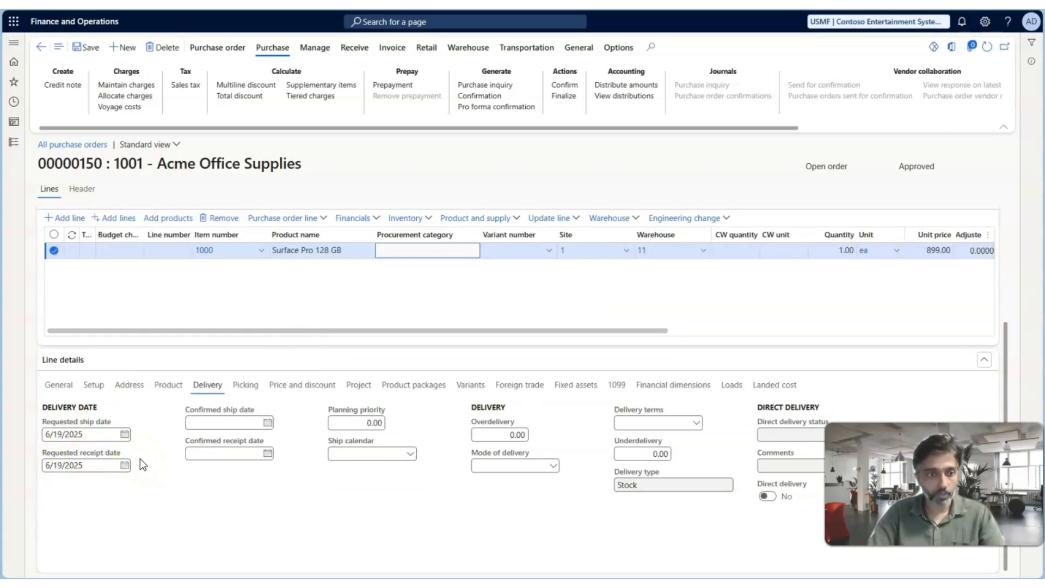
pyautogui.scroll(1, 139, 458)
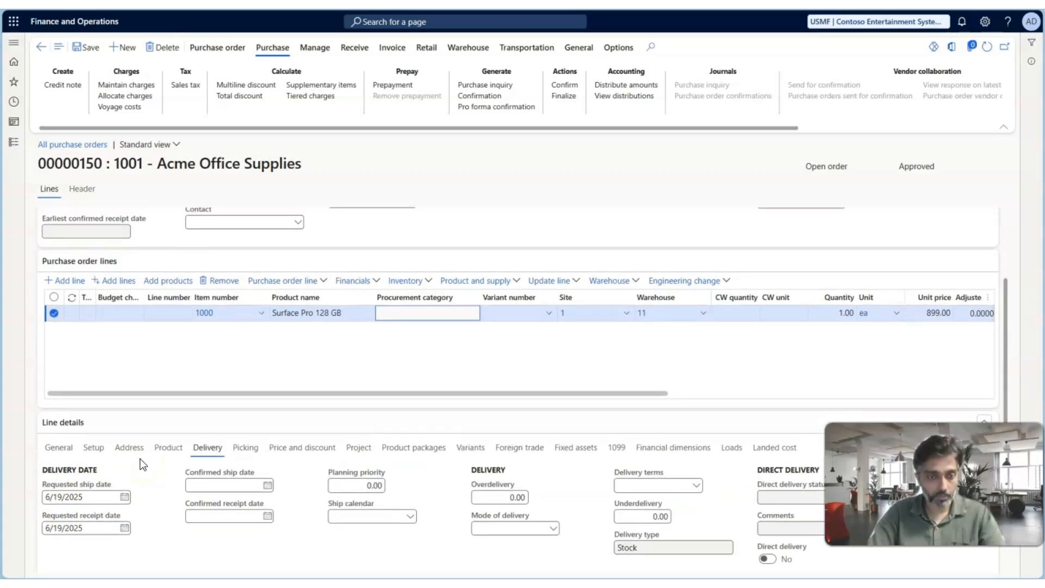
# Open the released product record for item 1000 from the order line and display its item coverage settings
pyautogui.click(203, 311)
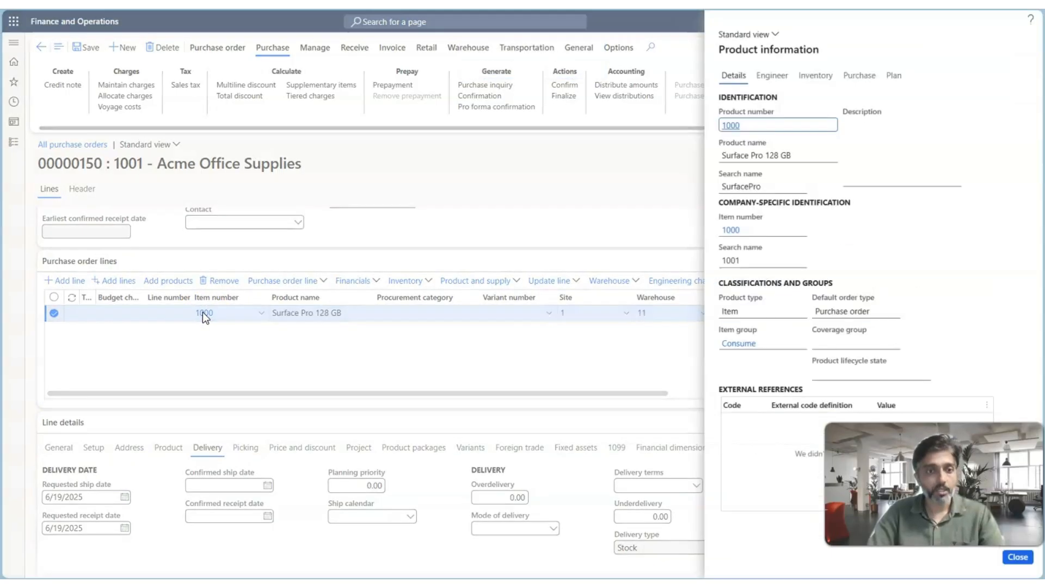
pyautogui.click(730, 230)
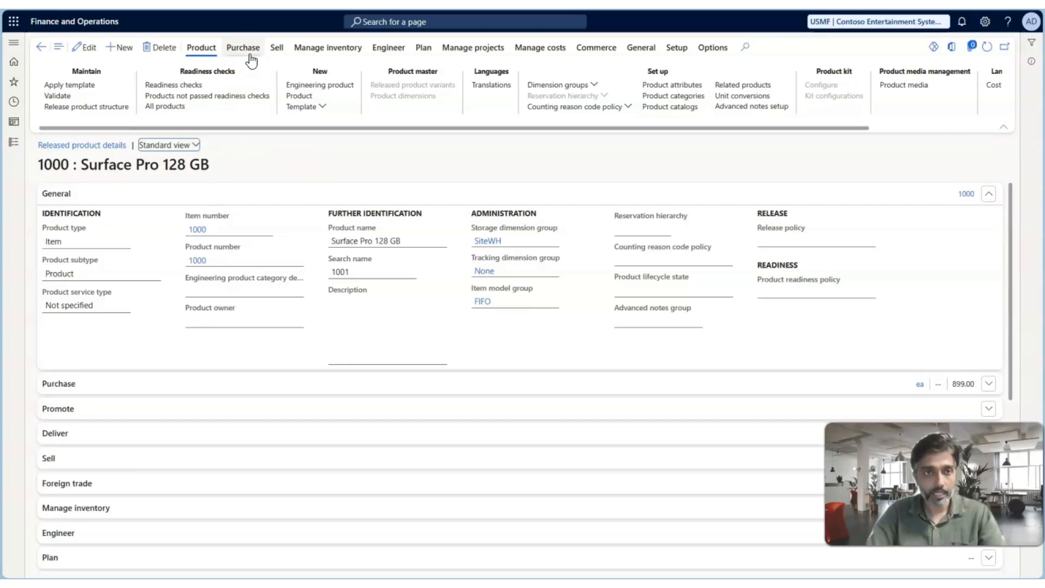
pyautogui.click(422, 49)
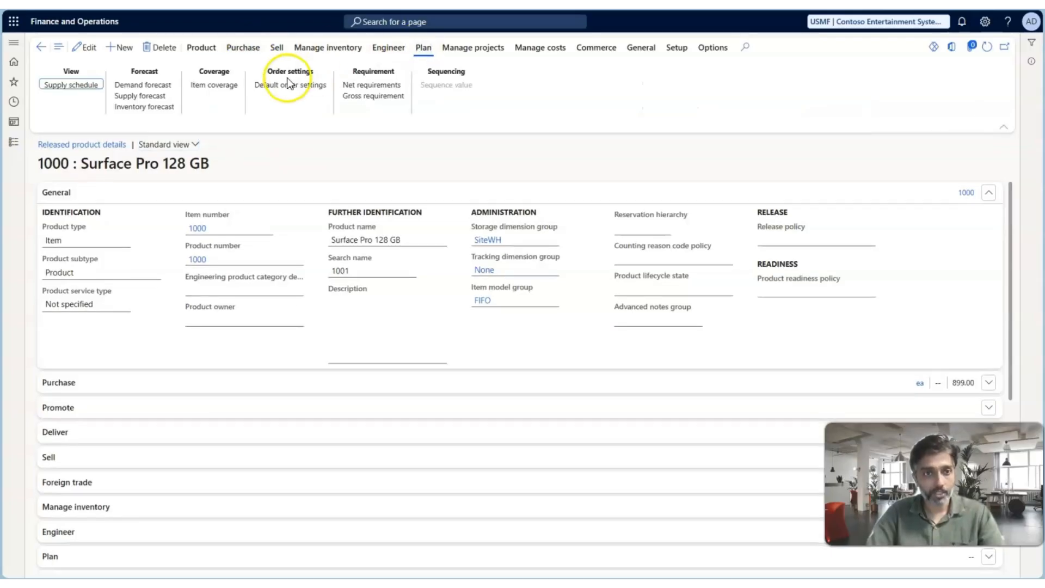
pyautogui.click(213, 88)
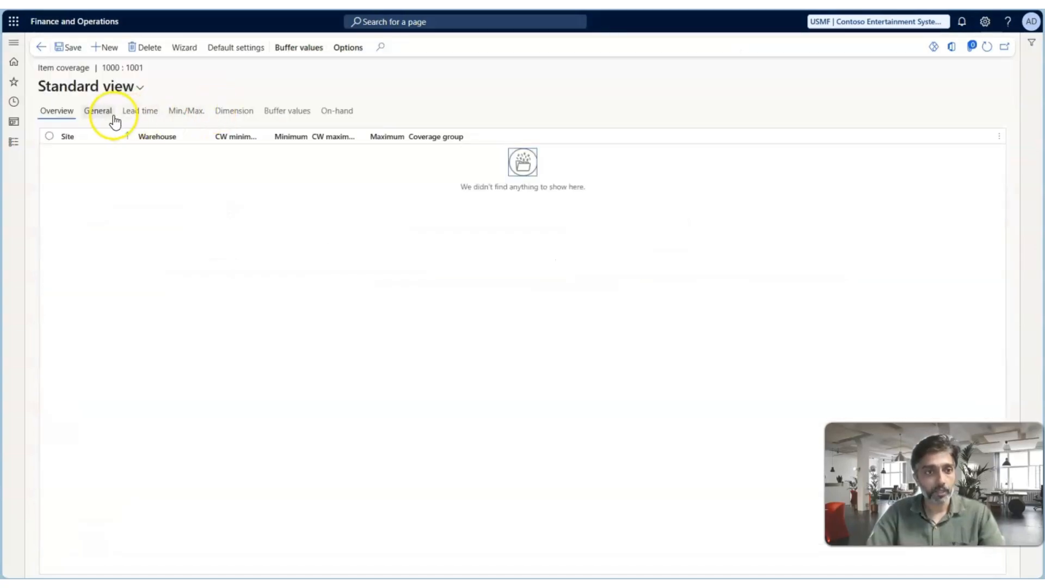
# Review the coverage overview and the purchase lead time settings for item 1000
pyautogui.click(142, 111)
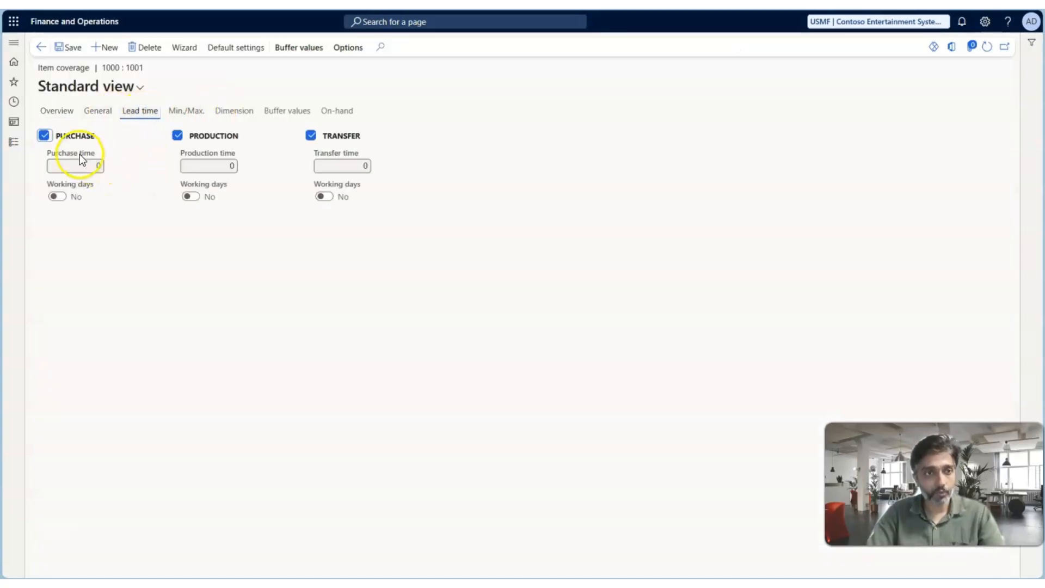
pyautogui.click(58, 111)
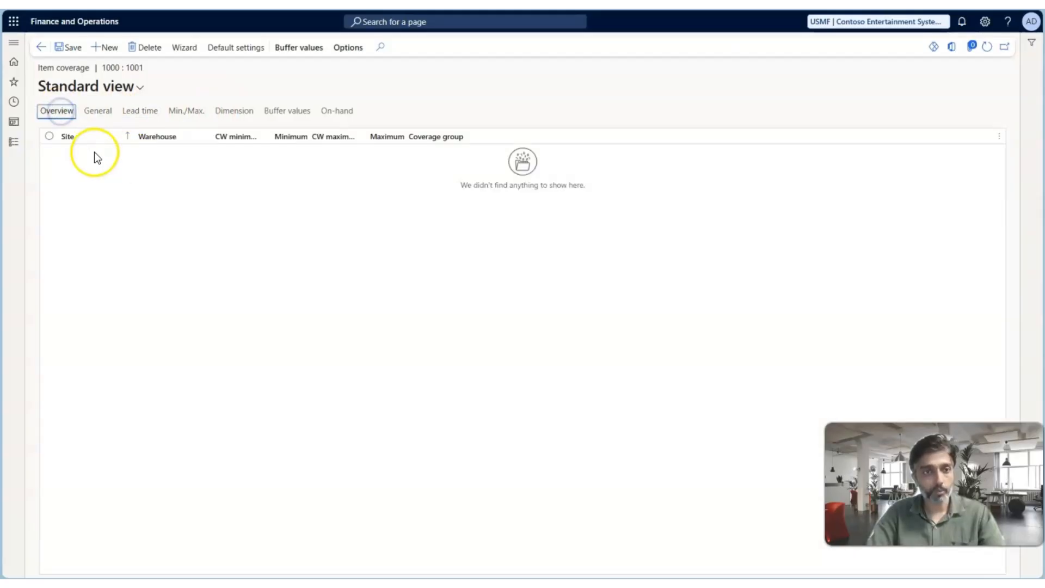
pyautogui.click(142, 111)
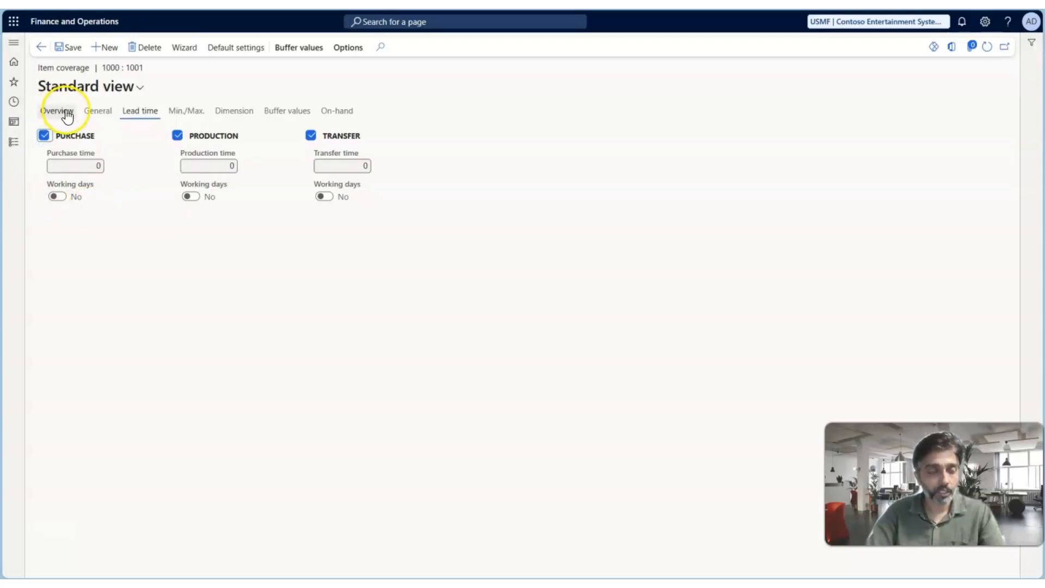
# Leave the item coverage settings and review the purchase trade agreements for item 1000, including the delivery lead time
pyautogui.click(41, 47)
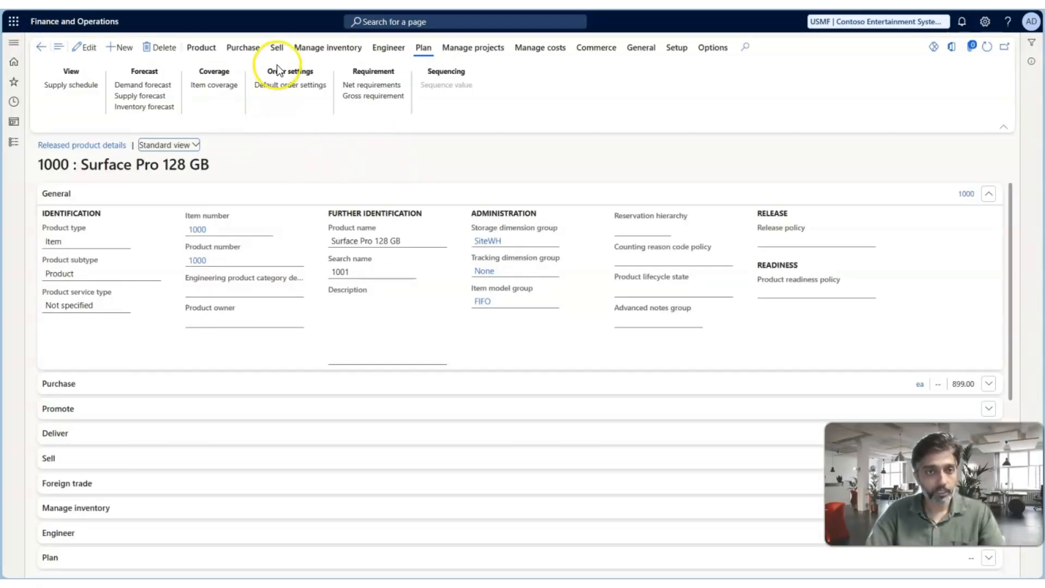
pyautogui.click(238, 52)
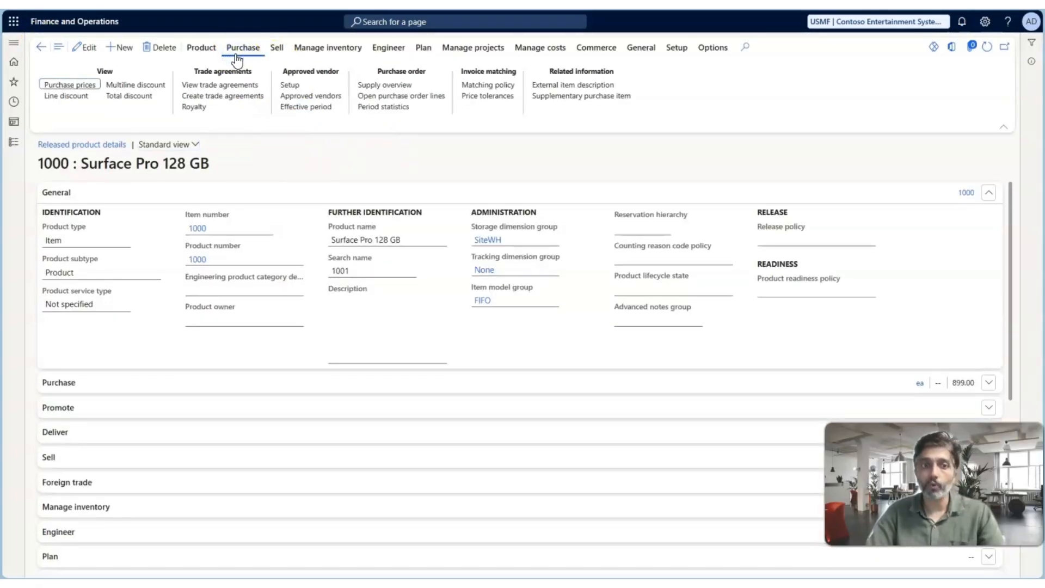
pyautogui.click(225, 86)
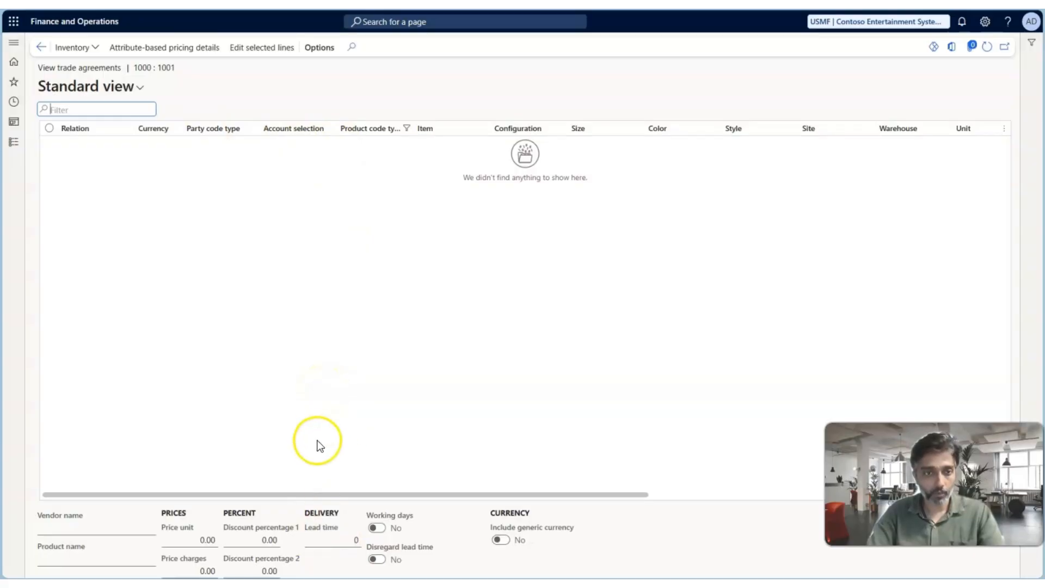
pyautogui.click(41, 47)
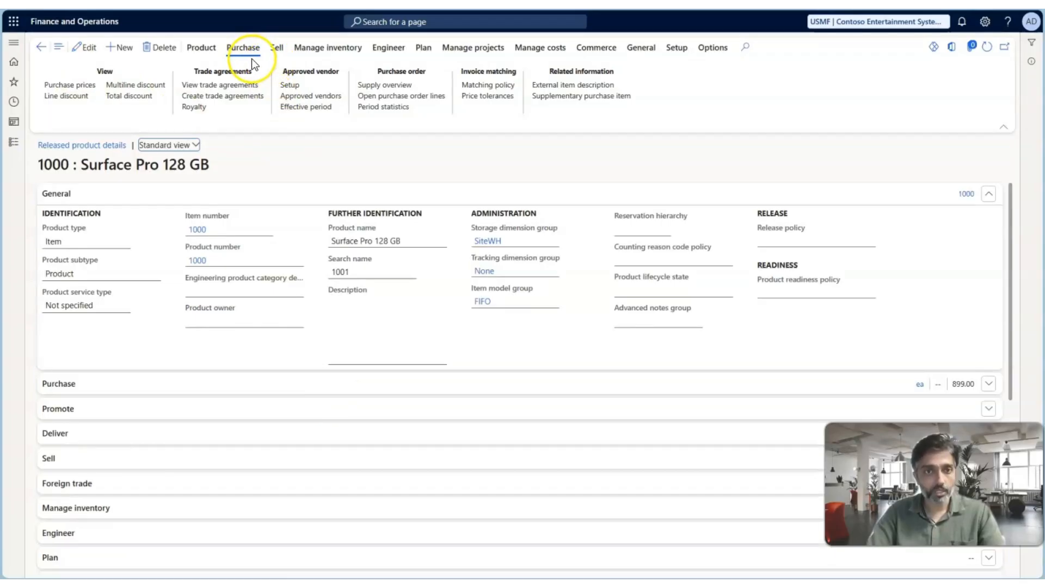
# Set the purchase lead time to 6 in item 1000's default order settings and save the change
pyautogui.click(422, 49)
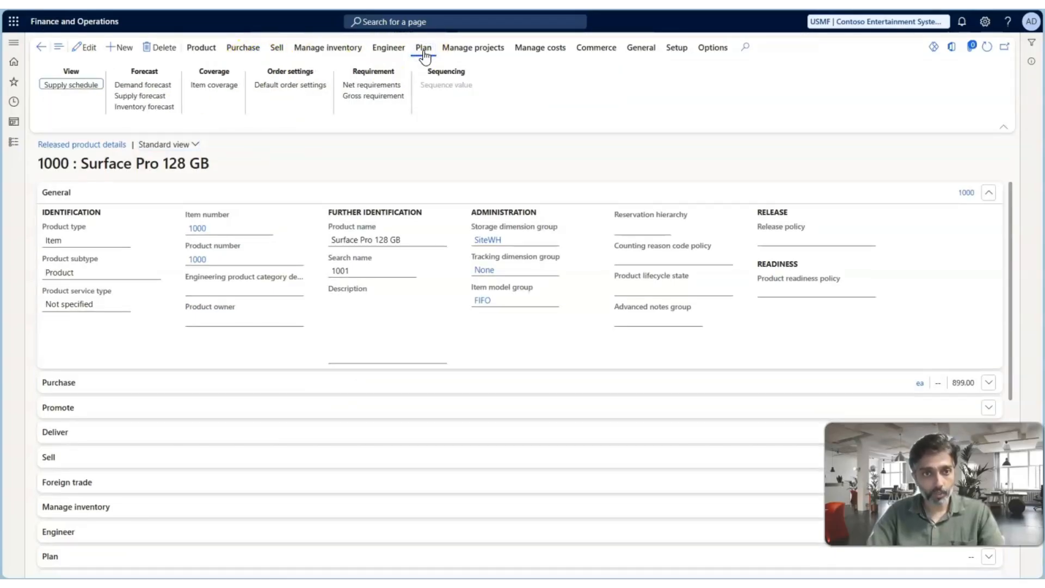
pyautogui.click(292, 88)
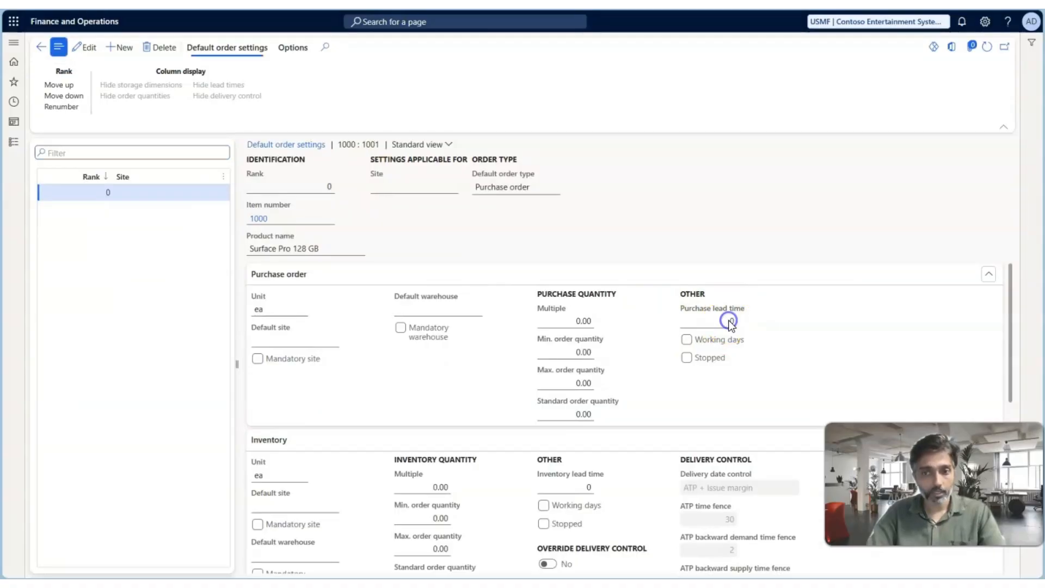
pyautogui.click(730, 324)
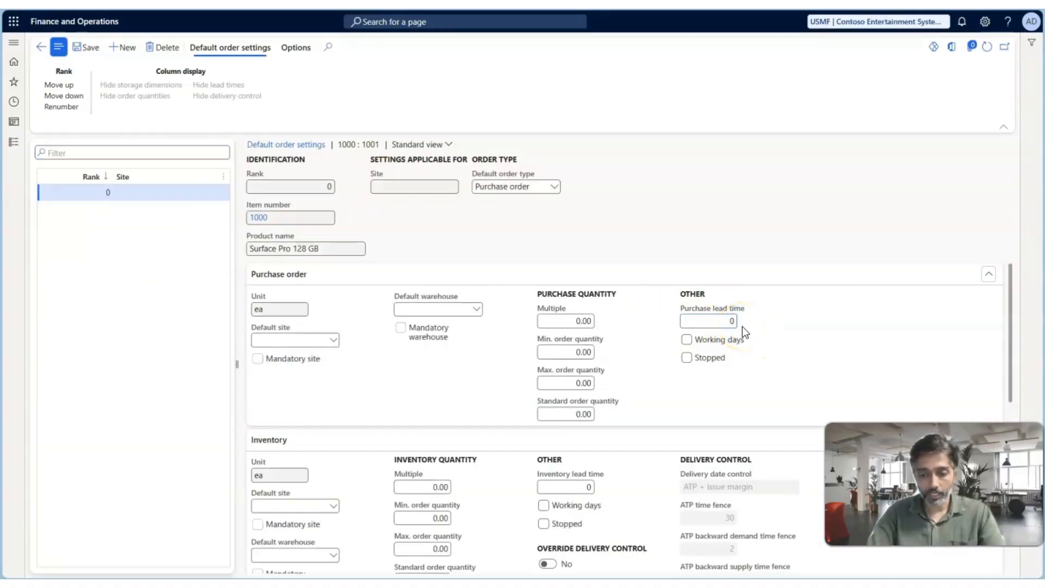
pyautogui.write('6')
pyautogui.press('Tab')
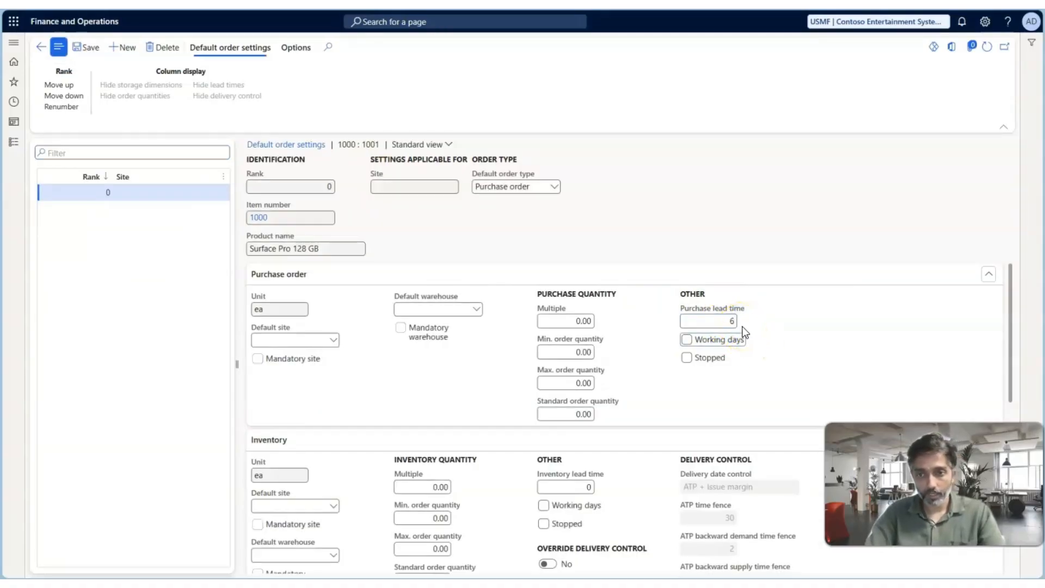
pyautogui.click(687, 339)
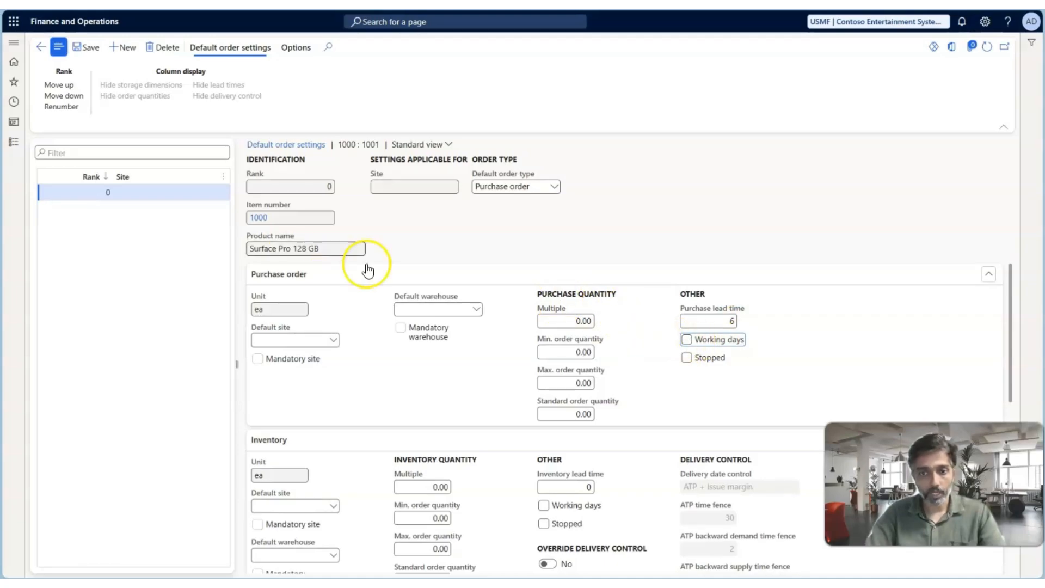
pyautogui.click(90, 47)
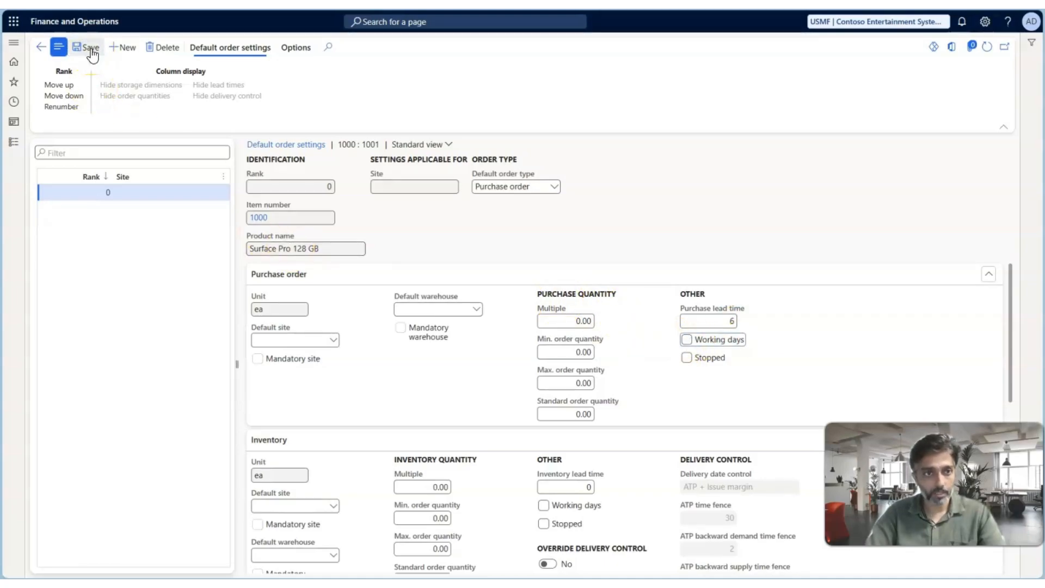
# Return to the purchase order, remove the existing item 1000 line and add a new blank line
pyautogui.click(36, 48)
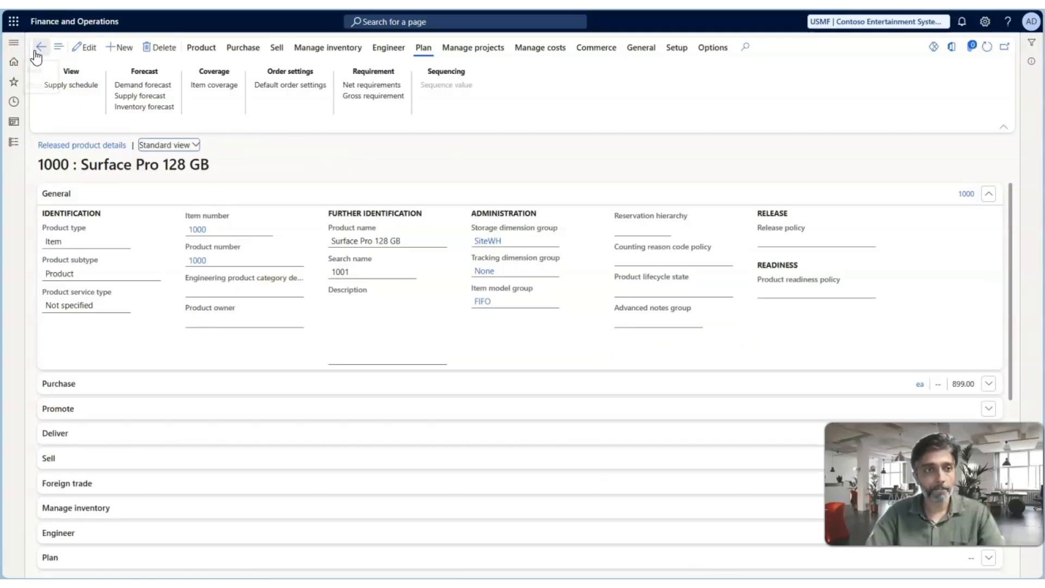
pyautogui.click(36, 49)
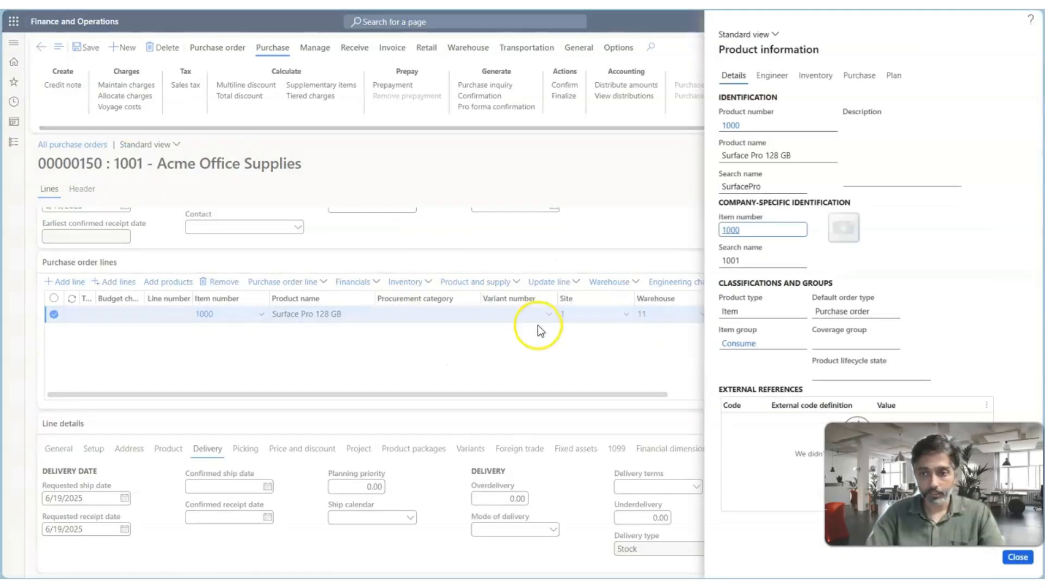
pyautogui.click(1011, 557)
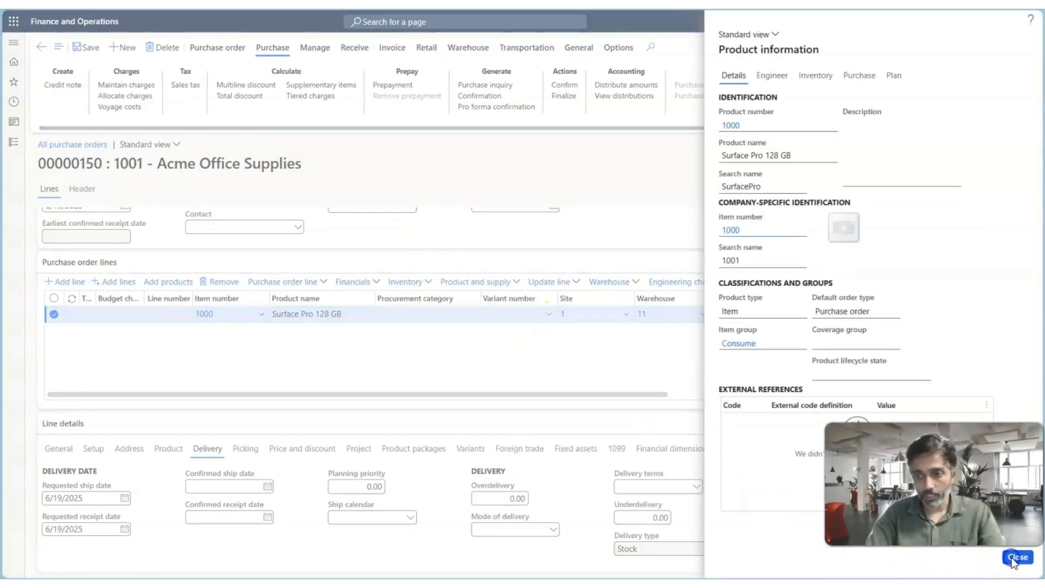
pyautogui.click(209, 282)
pyautogui.click(64, 282)
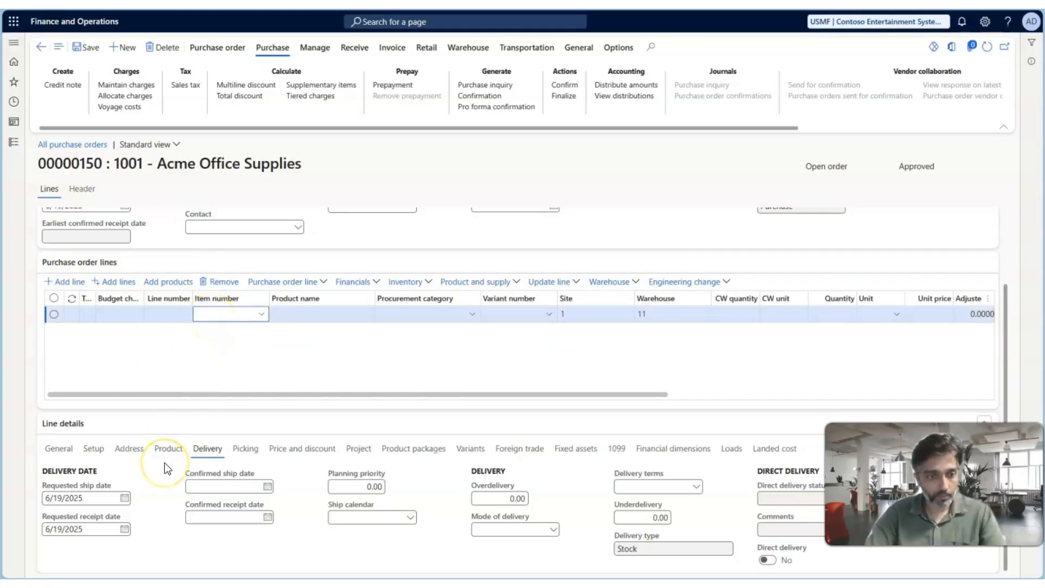
# Collapse the purchase order header section and set the new line's item number to 1000
pyautogui.scroll(2, 165, 463)
pyautogui.click(168, 223)
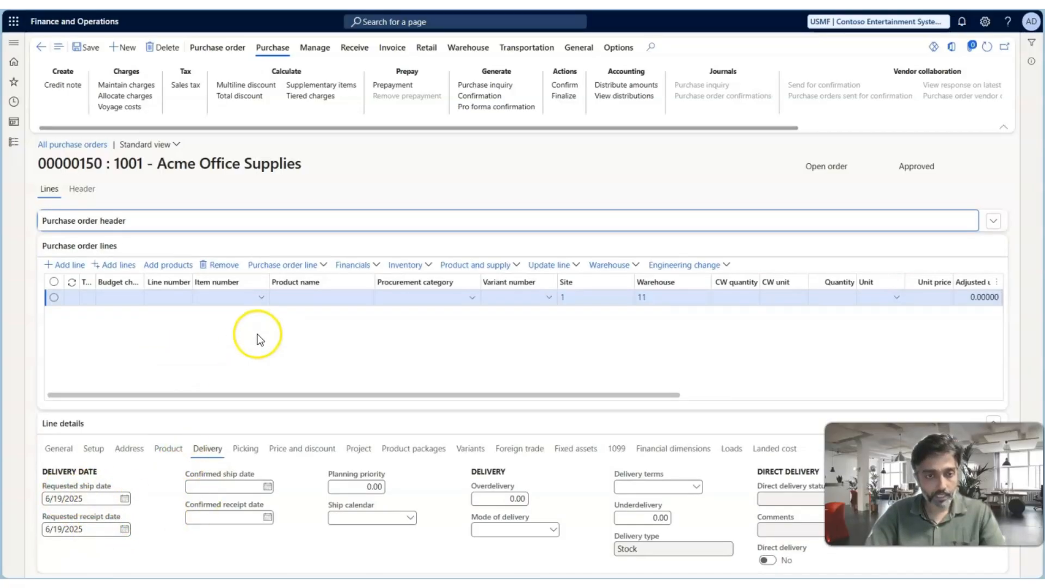
pyautogui.click(243, 299)
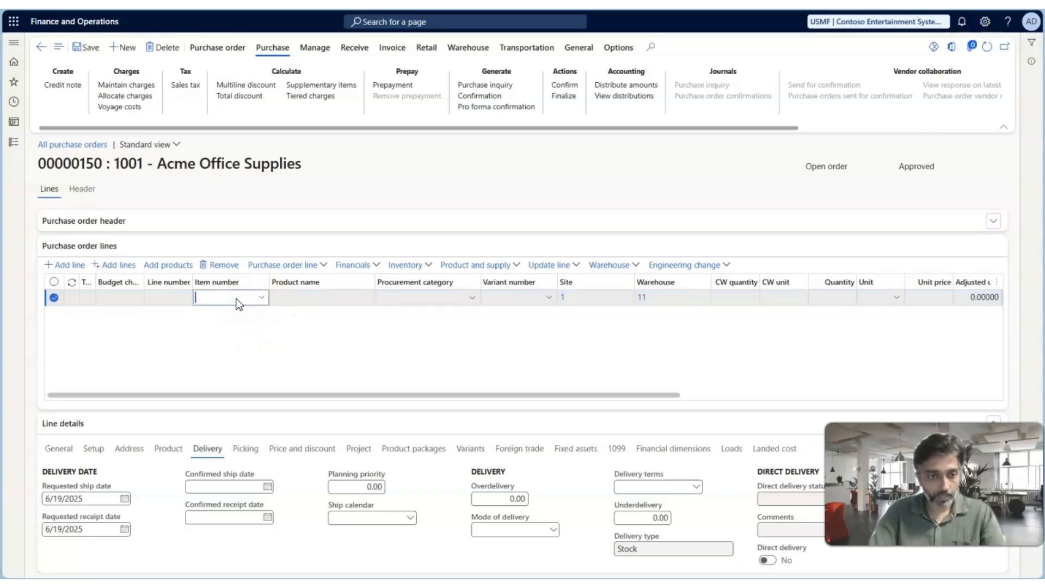
pyautogui.press('Tab')
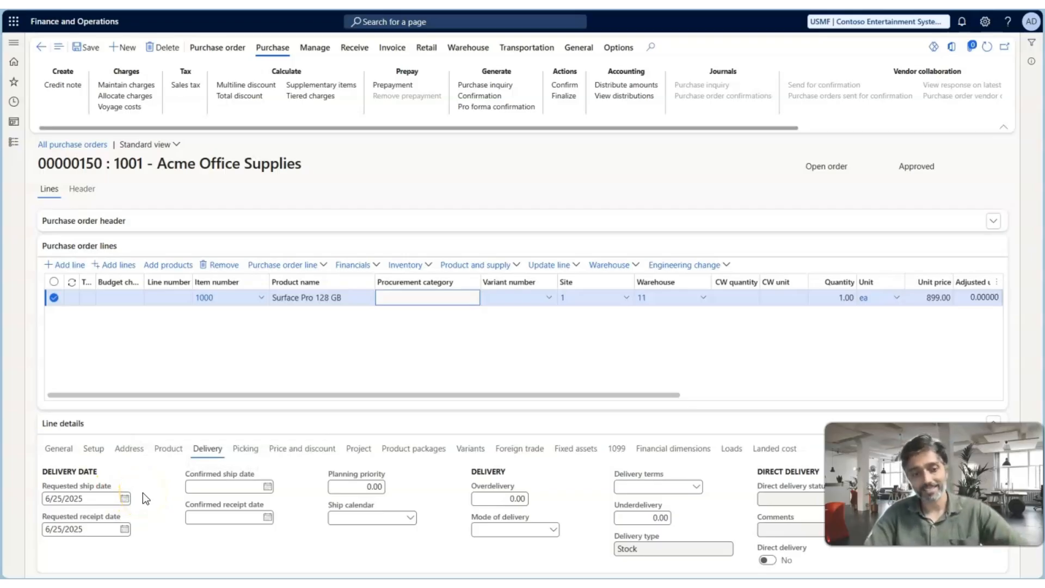
# Consult the slide on requested ship dates, return to the purchase order and remove its item 1000 line
pyautogui.hotkey('alt', 'Tab')
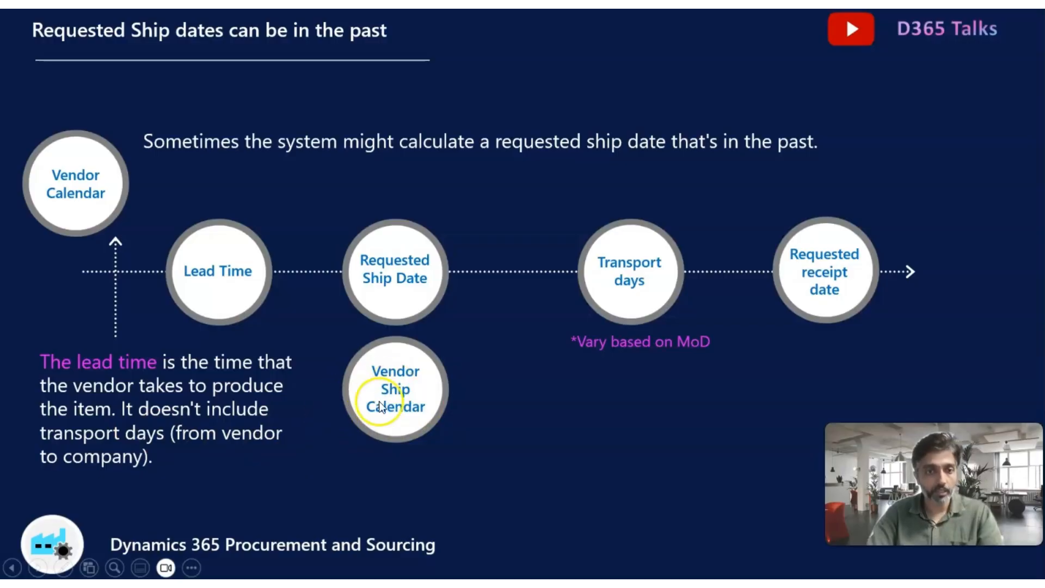
pyautogui.hotkey('alt', 'Tab')
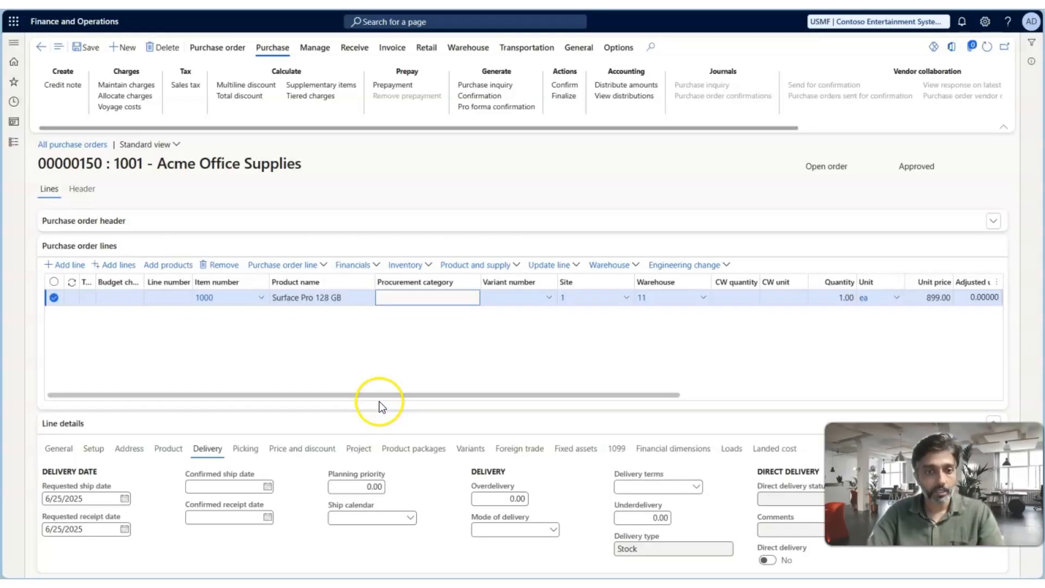
pyautogui.click(224, 265)
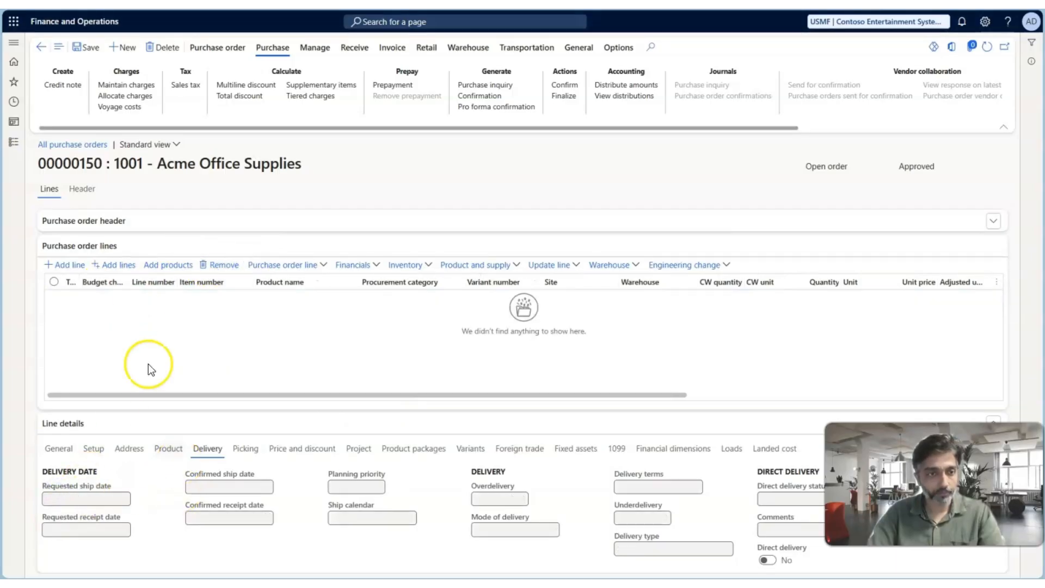
# Open the Acme Office Supplies vendor record from the purchase order header and expand its invoice and delivery settings
pyautogui.click(80, 190)
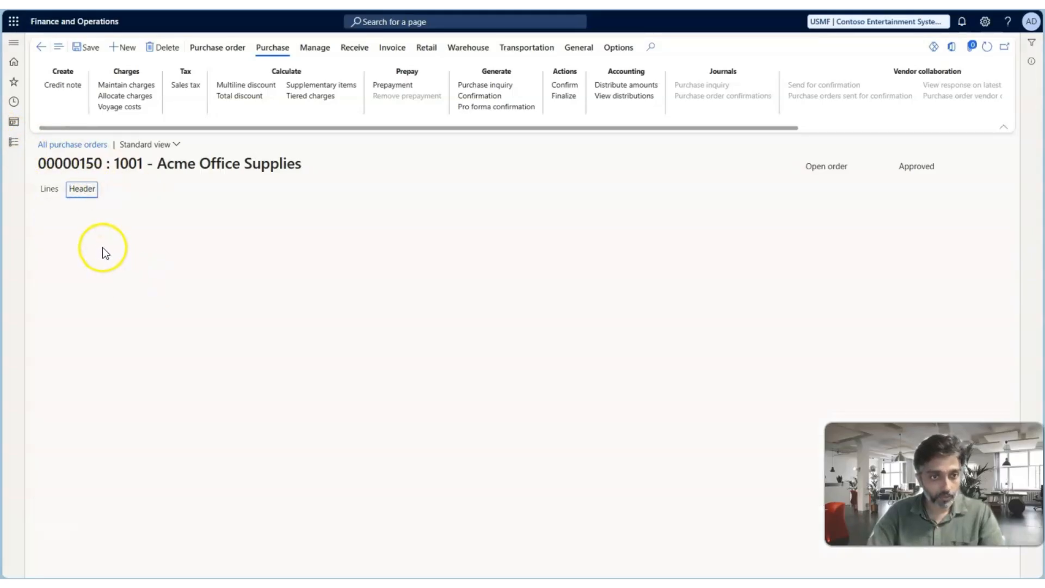
pyautogui.click(197, 255)
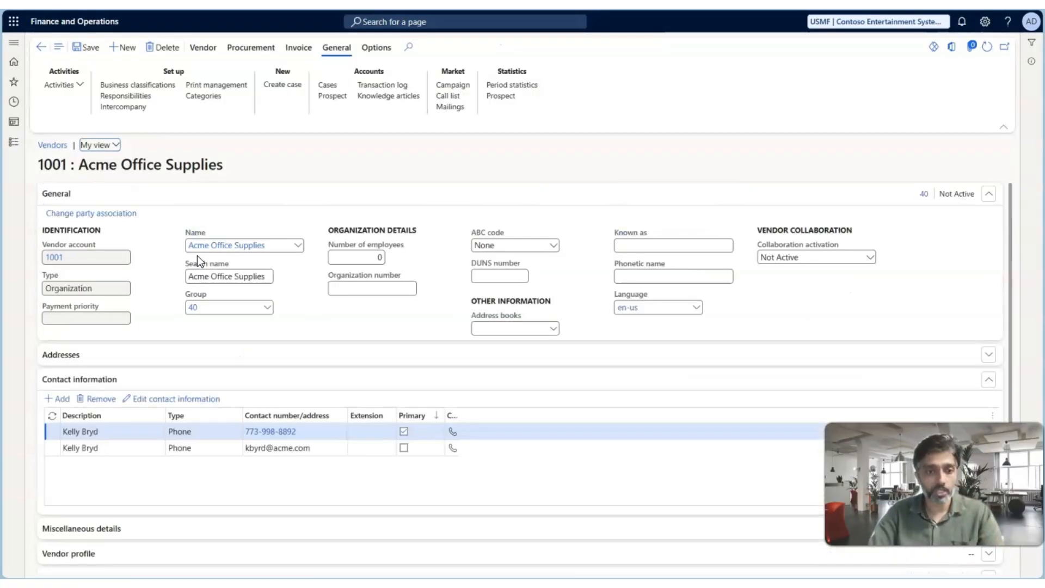
pyautogui.scroll(-3, 304, 317)
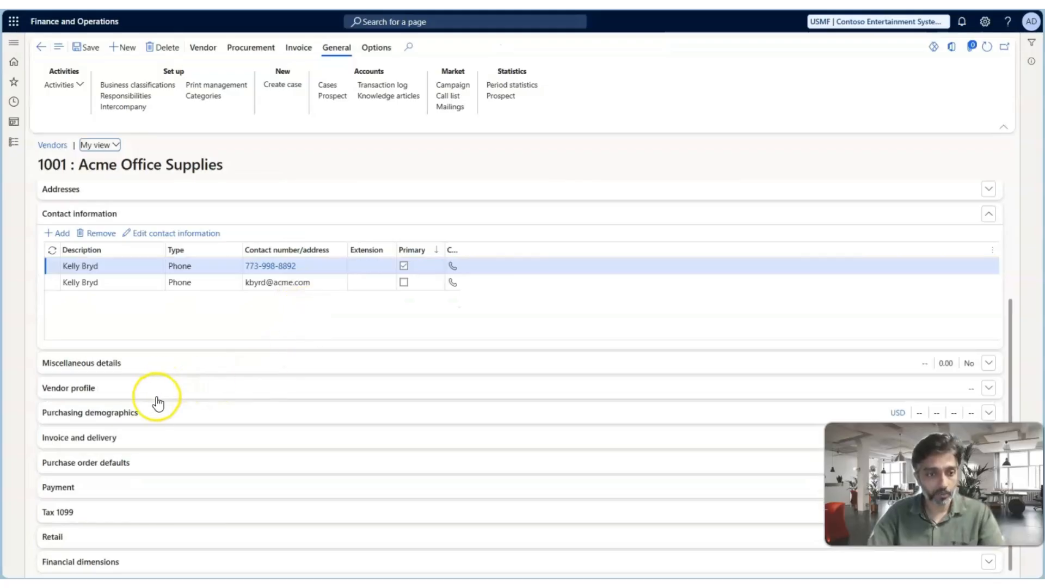
pyautogui.click(110, 438)
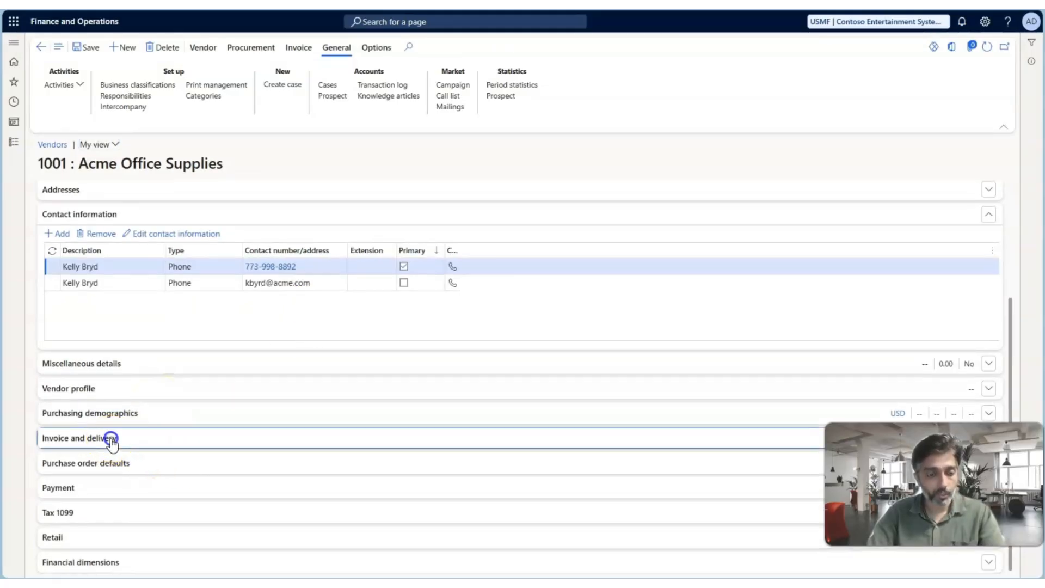
pyautogui.scroll(-1, 269, 419)
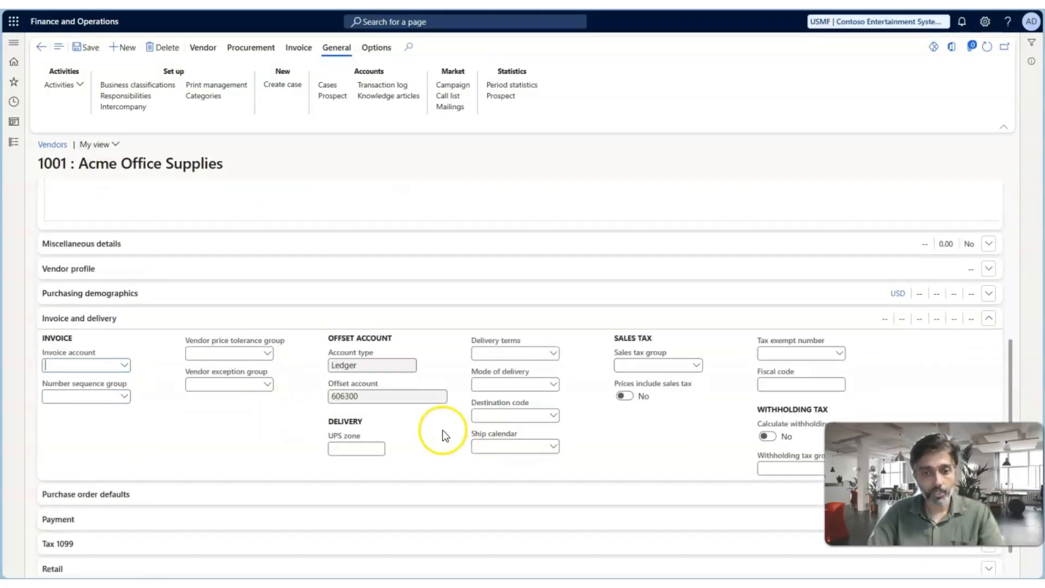
# Open the working time calendars from the vendor's Ship calendar field
pyautogui.click(552, 447)
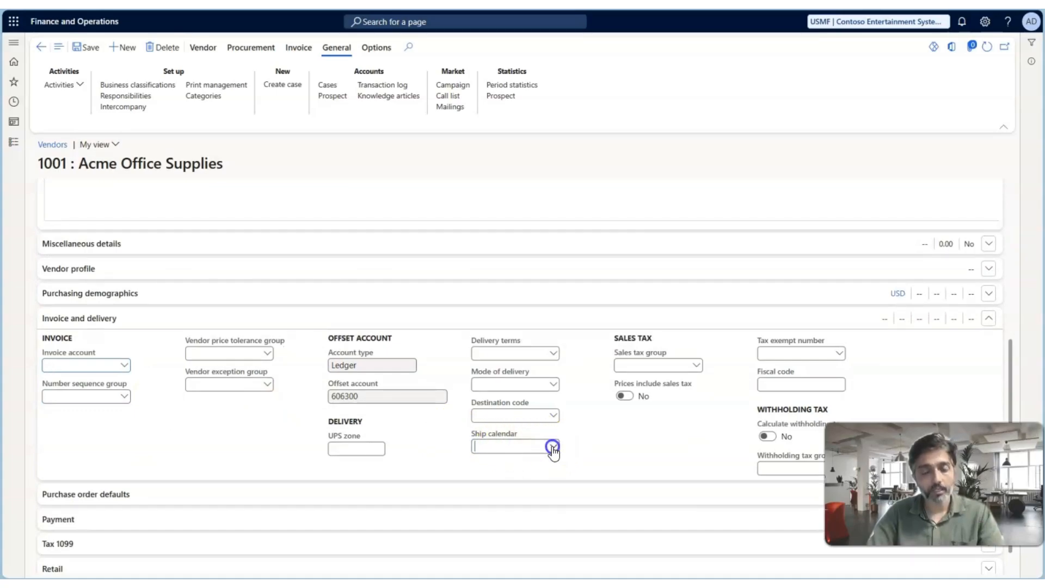
pyautogui.rightClick(553, 450)
pyautogui.click(580, 503)
pyautogui.click(554, 449)
pyautogui.rightClick(554, 450)
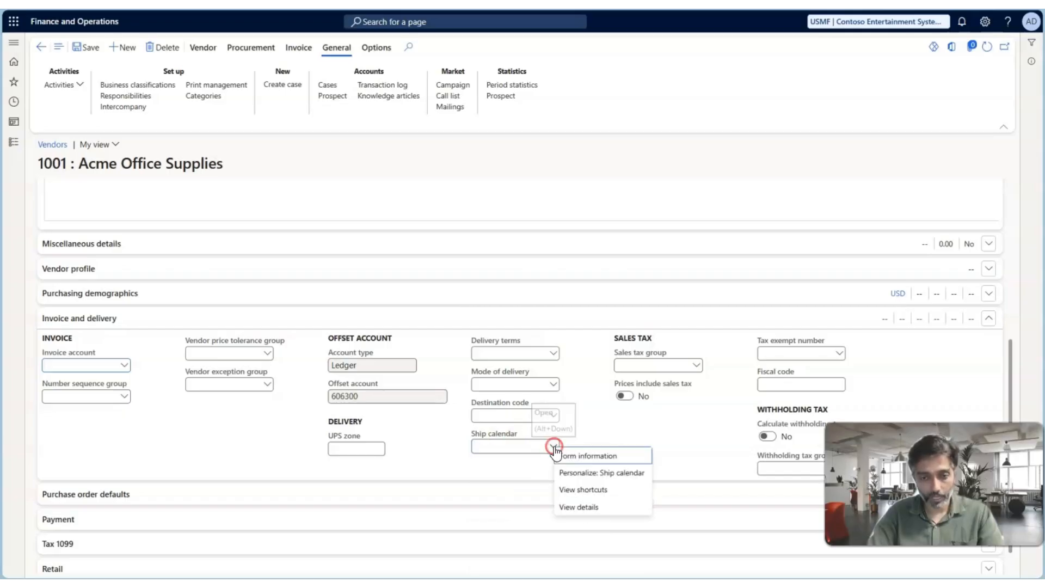
pyautogui.click(568, 505)
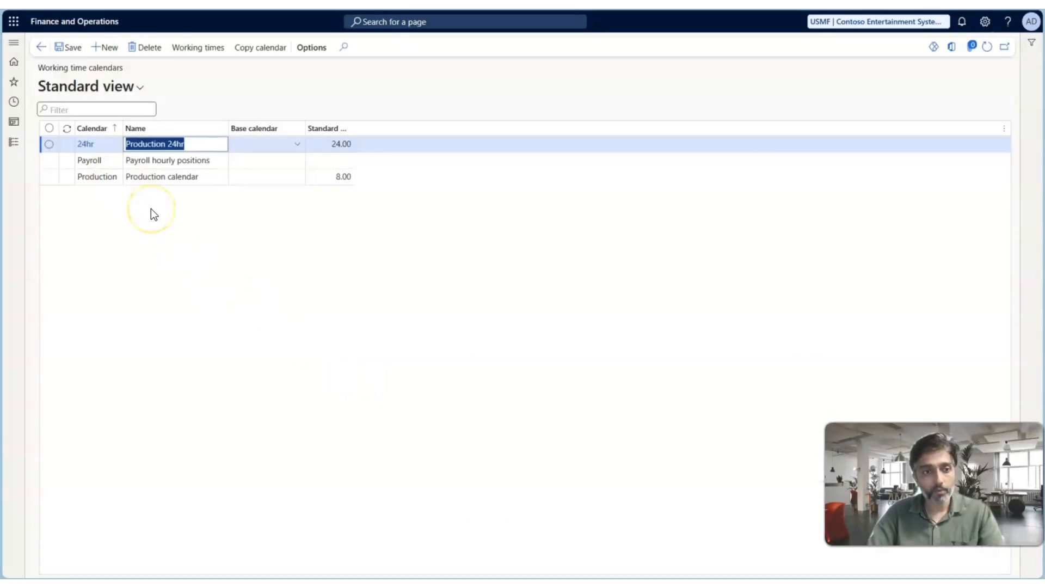
# Check the system calendar for the current date and display the working times of the 24hr calendar
pyautogui.press('super+n')
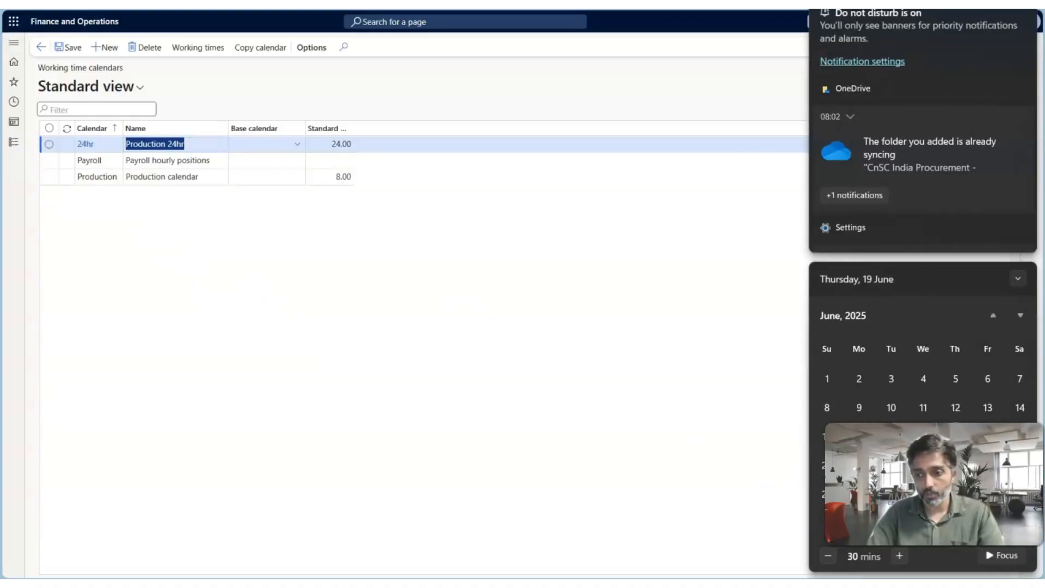
pyautogui.click(557, 437)
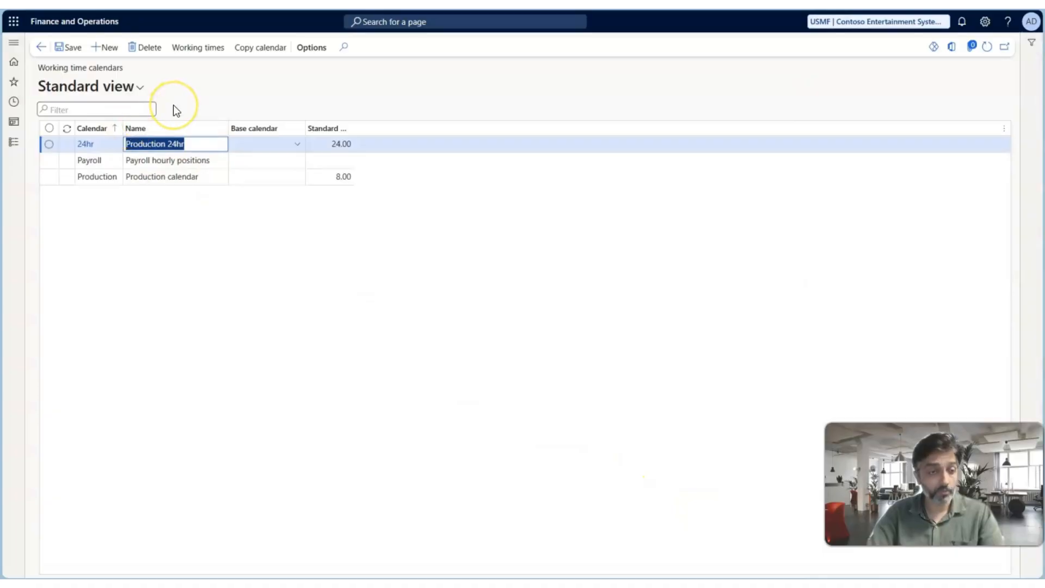
pyautogui.click(87, 141)
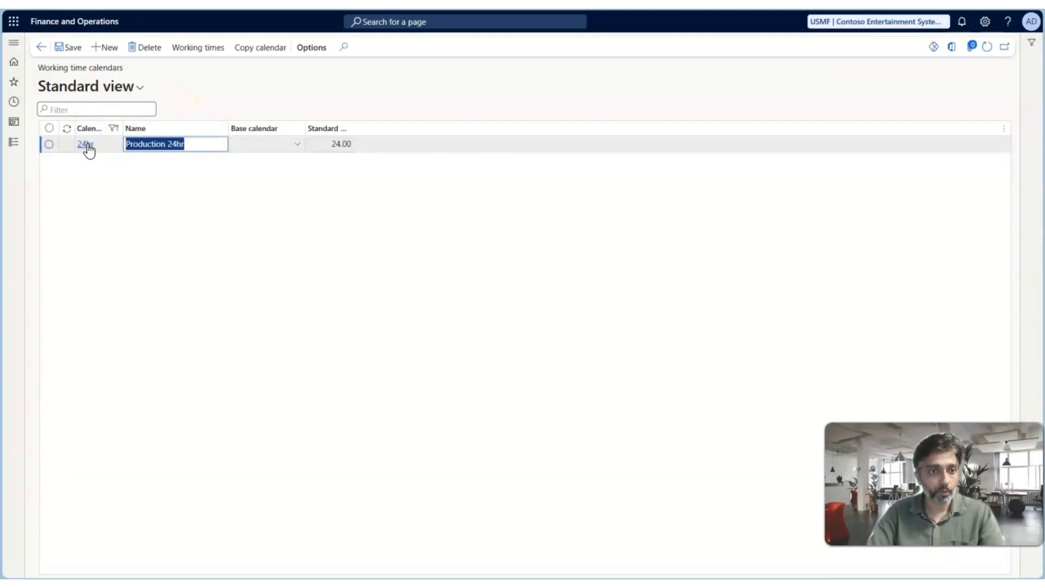
pyautogui.click(197, 48)
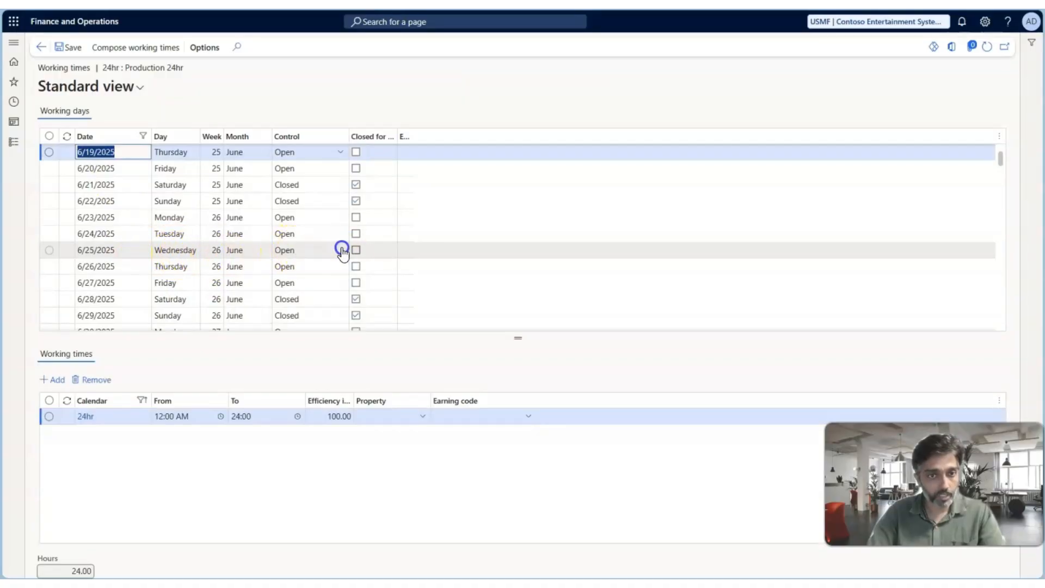
# Set the 24hr calendar's control to Closed for 6/25/2025 and 6/26/2025 and save the working times
pyautogui.click(343, 252)
pyautogui.click(341, 251)
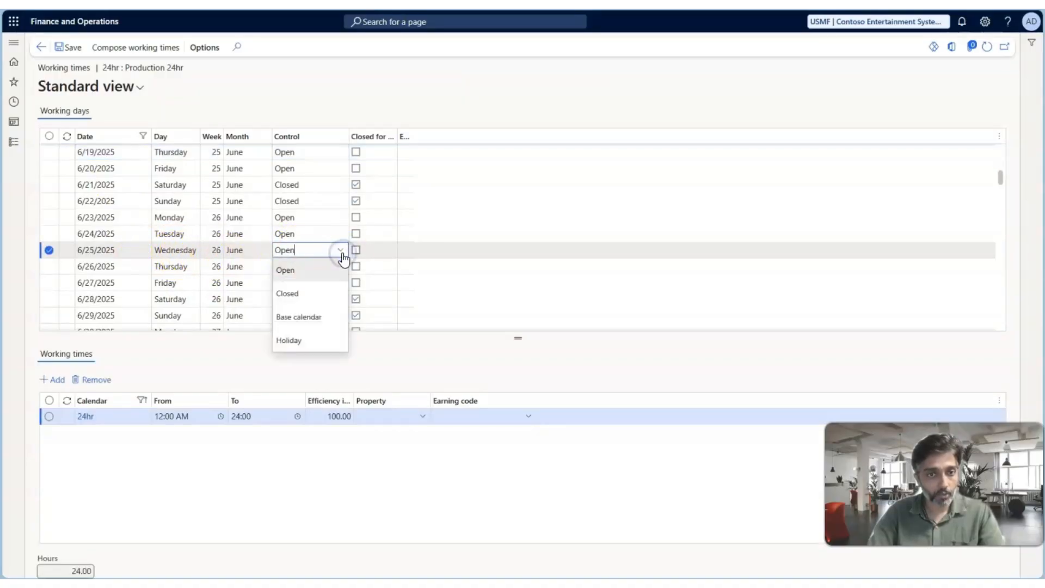
pyautogui.click(312, 294)
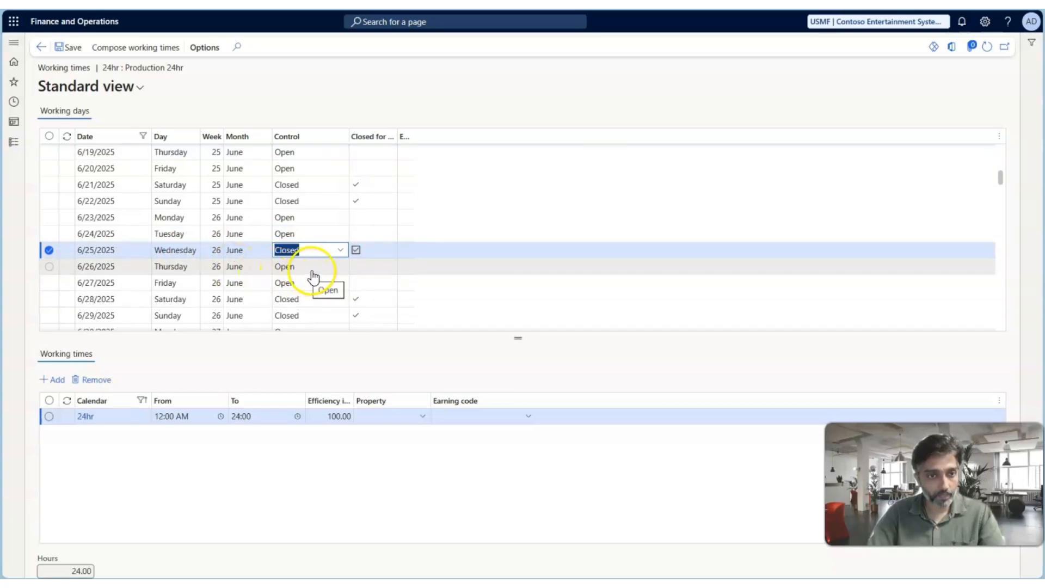
pyautogui.click(312, 269)
pyautogui.click(340, 266)
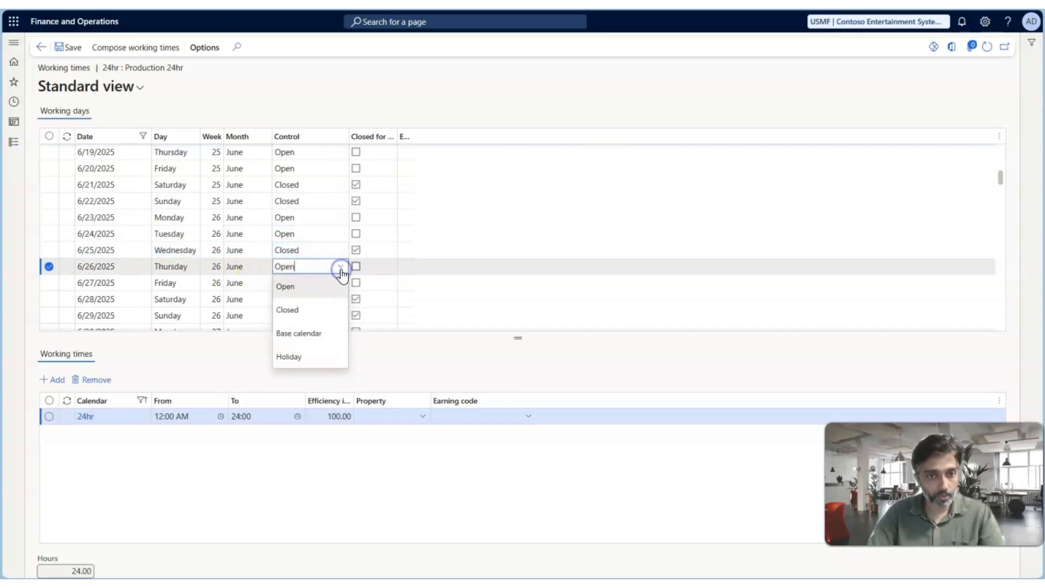
pyautogui.click(296, 311)
pyautogui.click(75, 49)
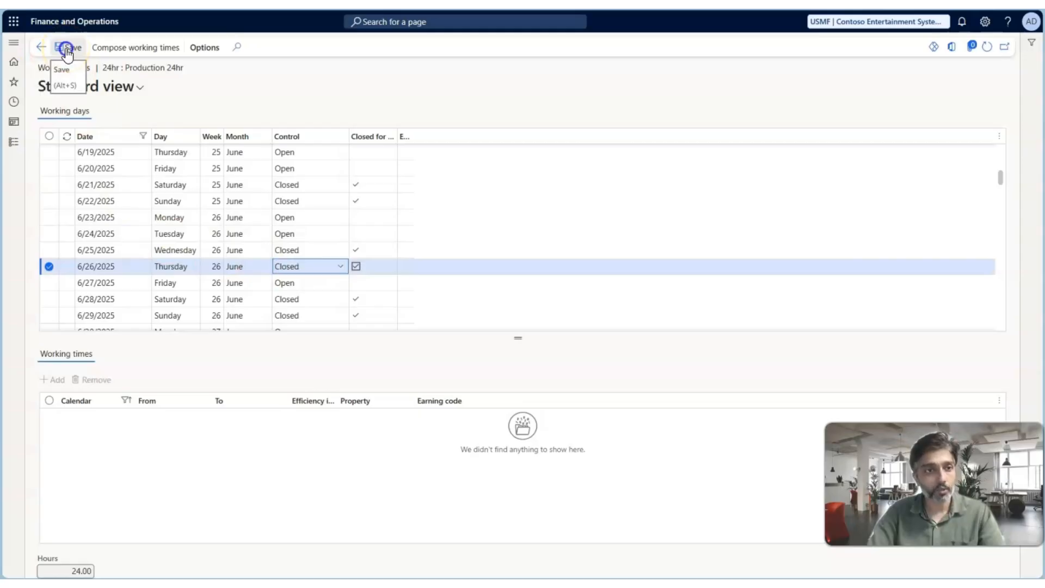
# Return to the Acme Office Supplies vendor record, set its ship calendar to 24hr and save the record
pyautogui.click(40, 47)
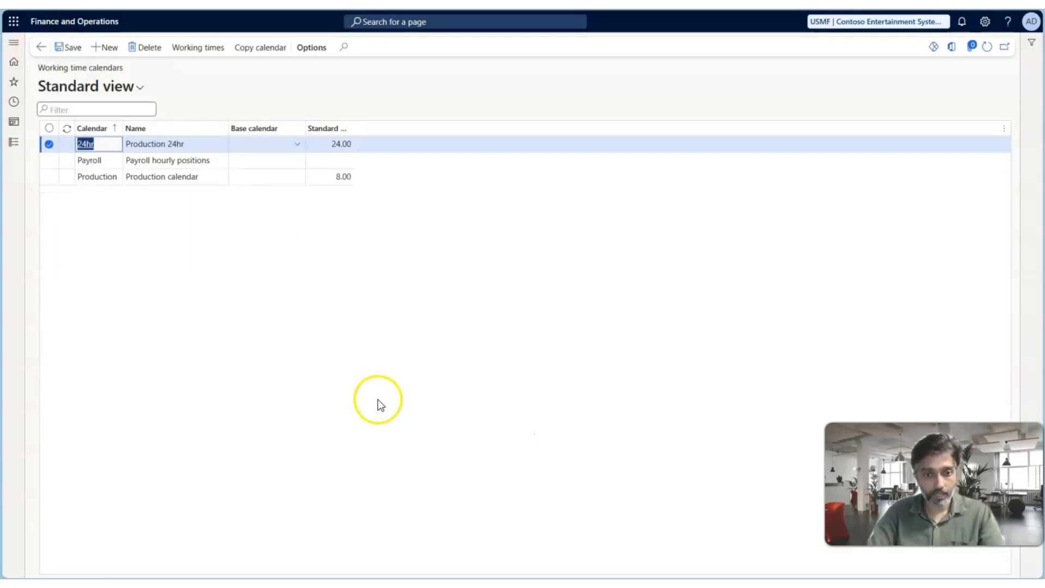
pyautogui.click(40, 47)
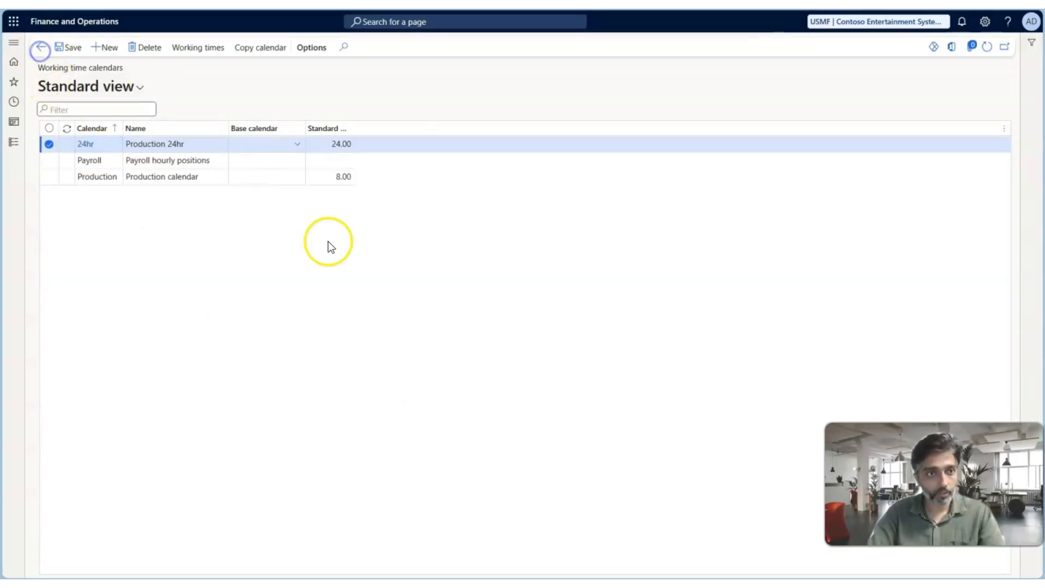
pyautogui.click(503, 448)
pyautogui.write('24h')
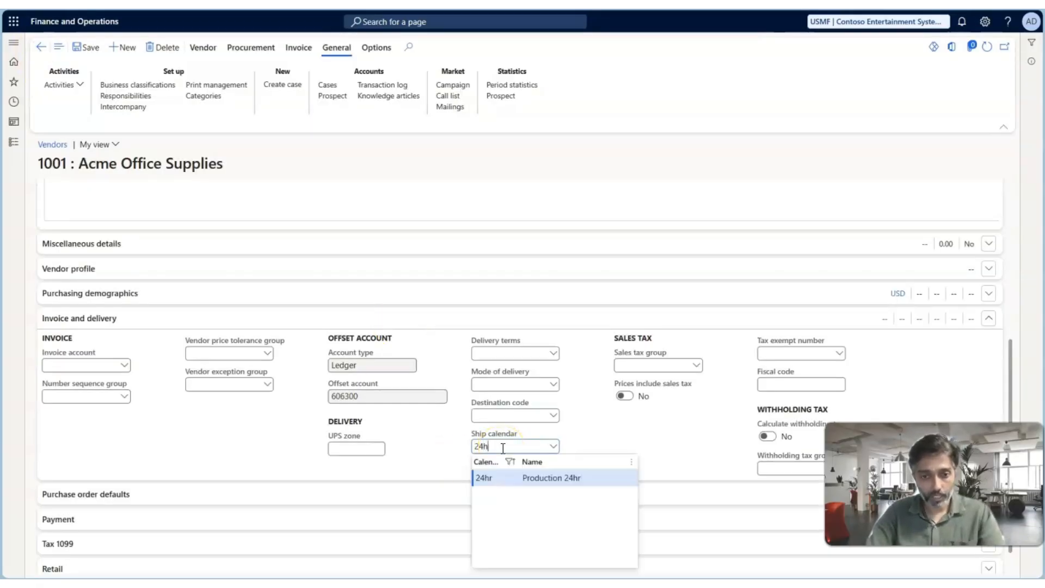
pyautogui.click(497, 475)
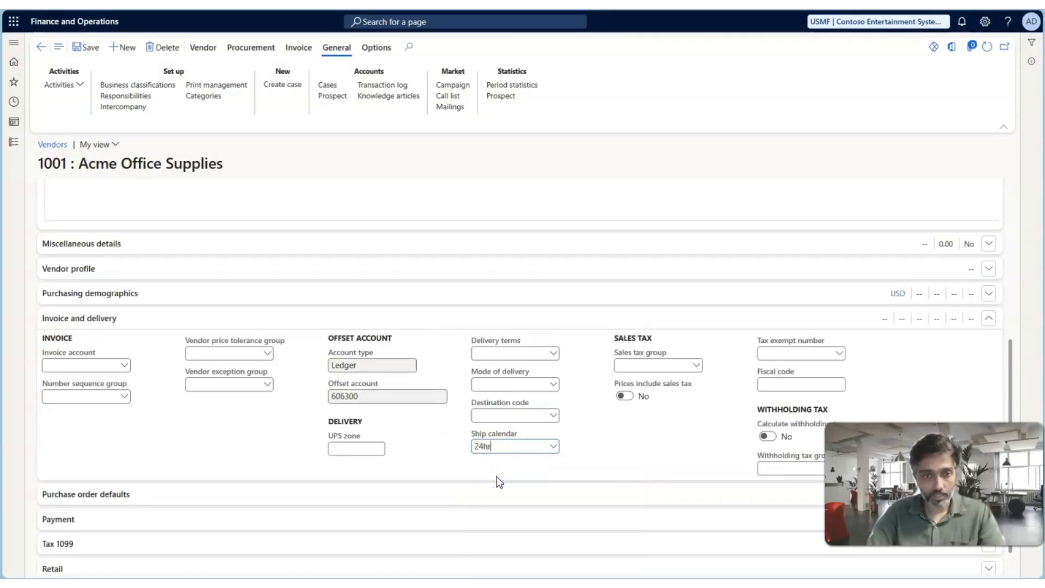
pyautogui.click(86, 48)
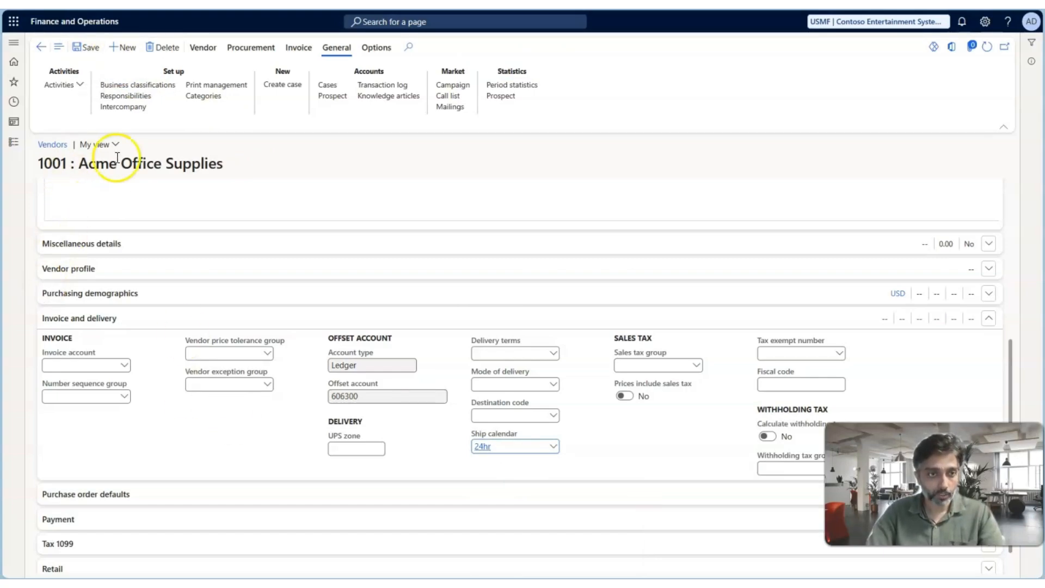
# Go back to the purchase order's lines and add a line for item 1000
pyautogui.click(41, 48)
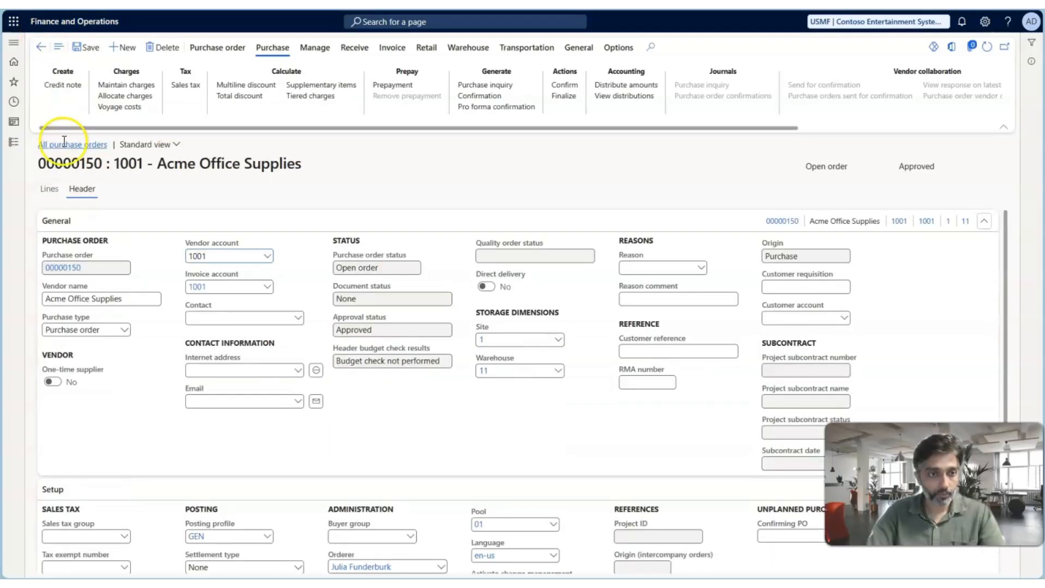
pyautogui.click(49, 188)
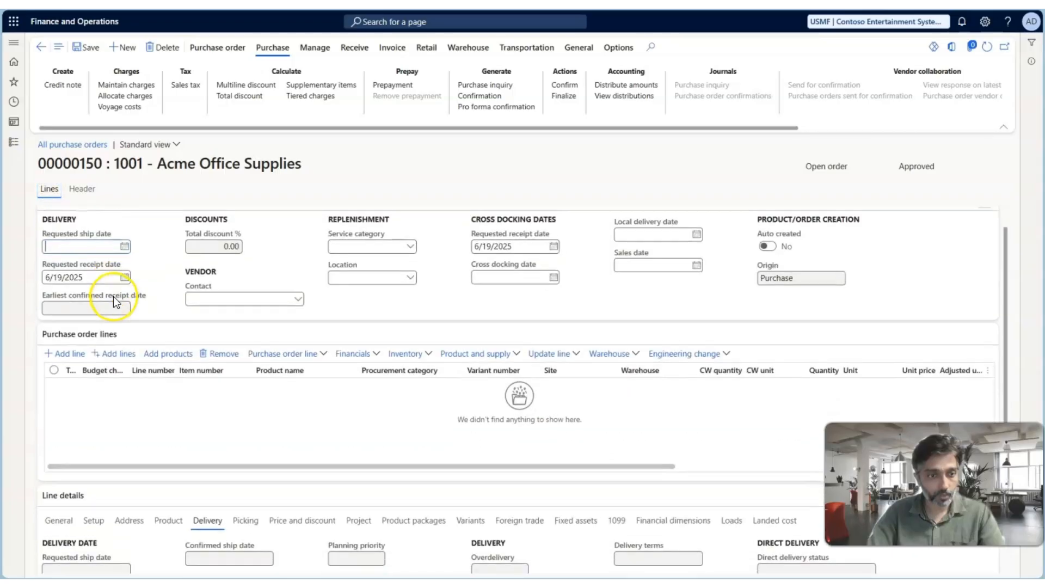
pyautogui.scroll(-2, 172, 318)
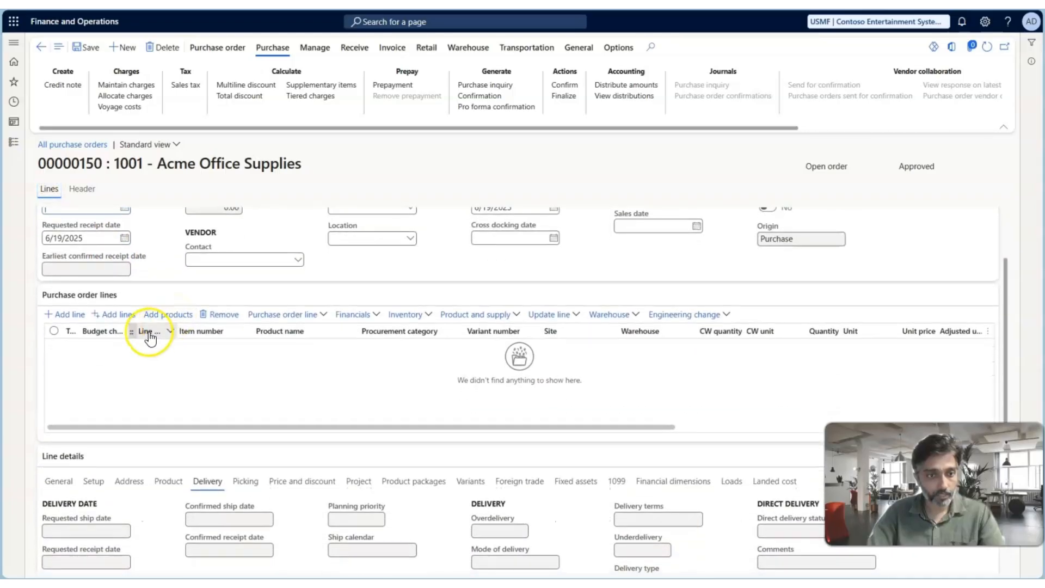
pyautogui.click(72, 314)
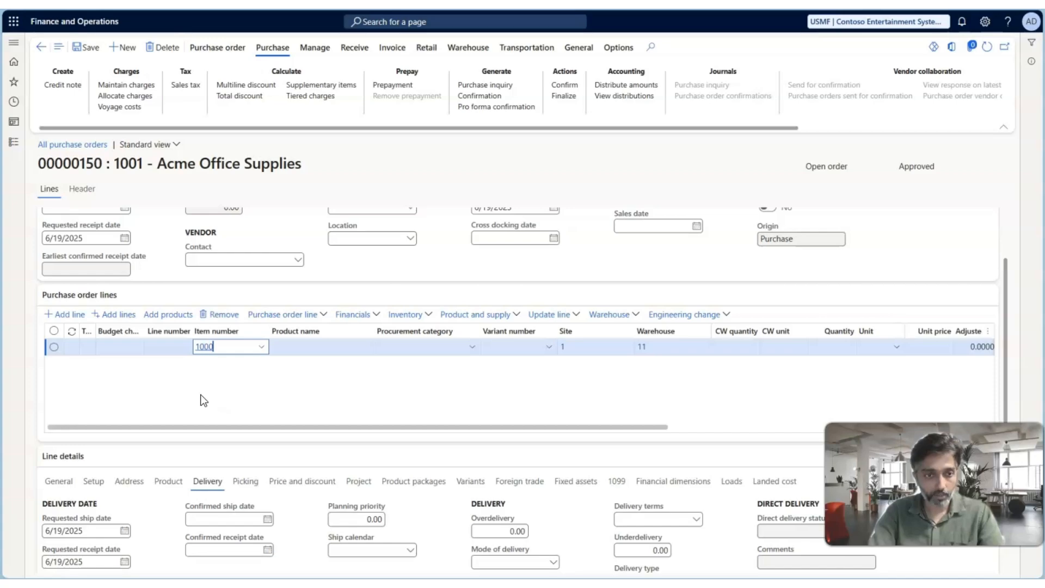
pyautogui.press('Tab')
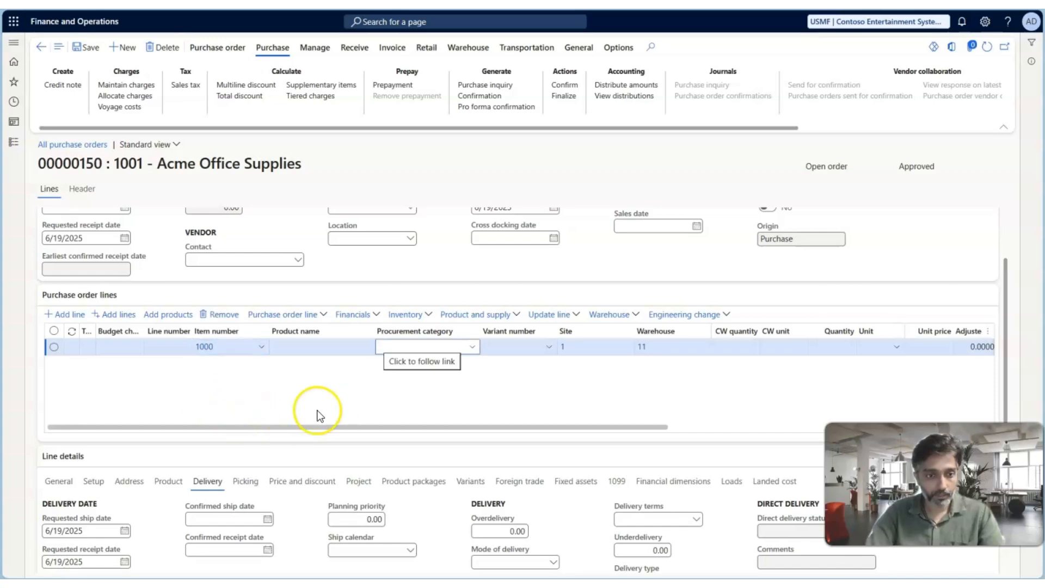
# Examine the requested ship and receipt dates in the new line's delivery details and compare them with the order header dates
pyautogui.scroll(-1, 190, 462)
pyautogui.scroll(2, 190, 462)
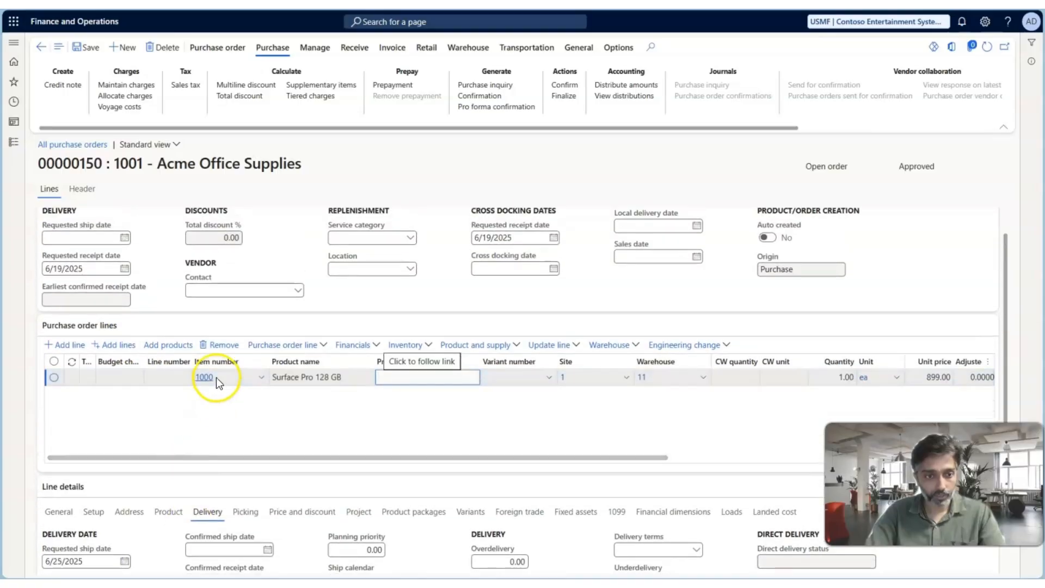
pyautogui.scroll(-2, 190, 436)
pyautogui.scroll(1, 190, 435)
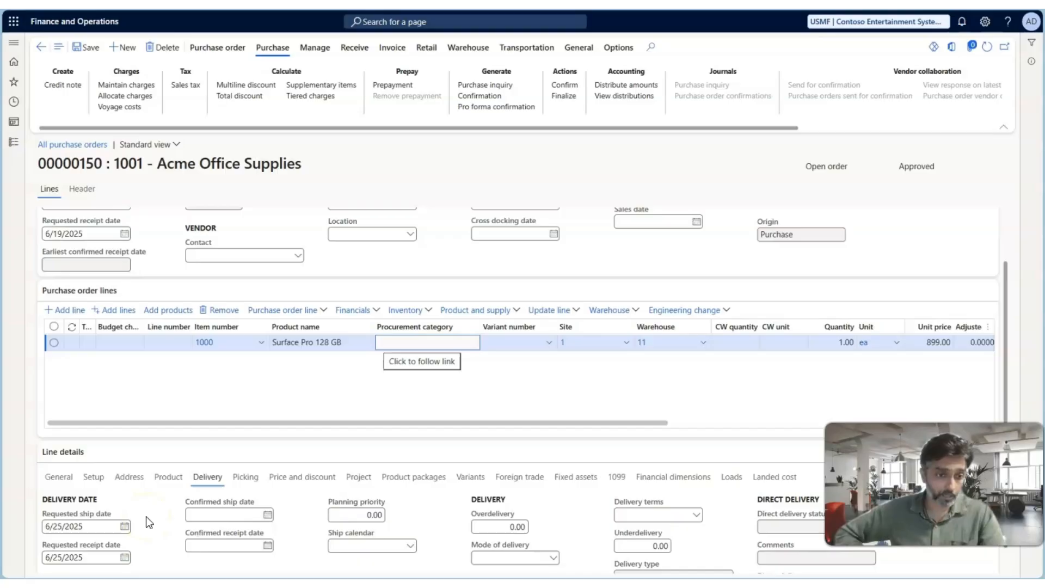
pyautogui.scroll(-1, 145, 516)
pyautogui.click(84, 508)
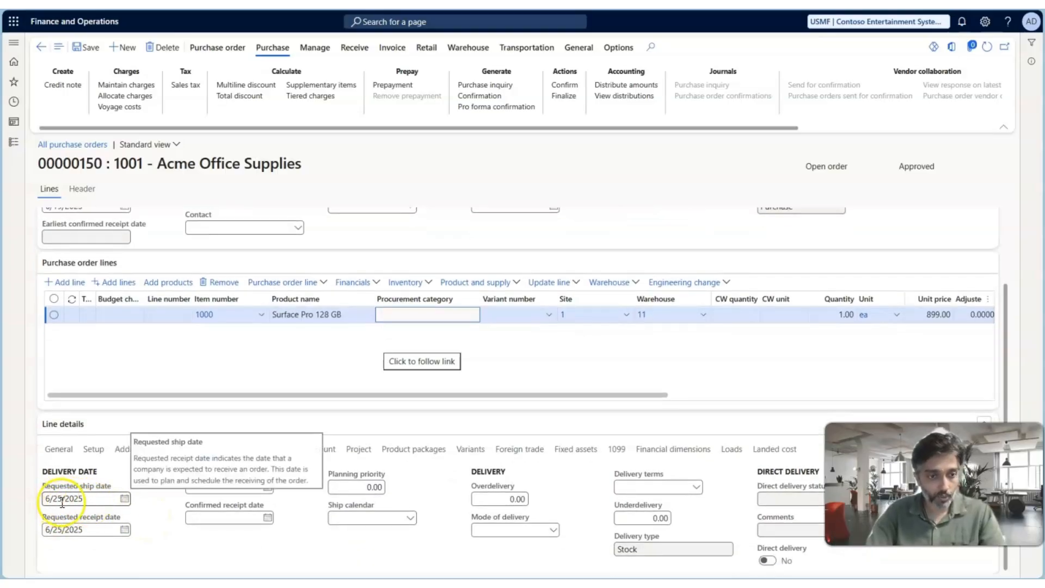
pyautogui.scroll(3, 161, 501)
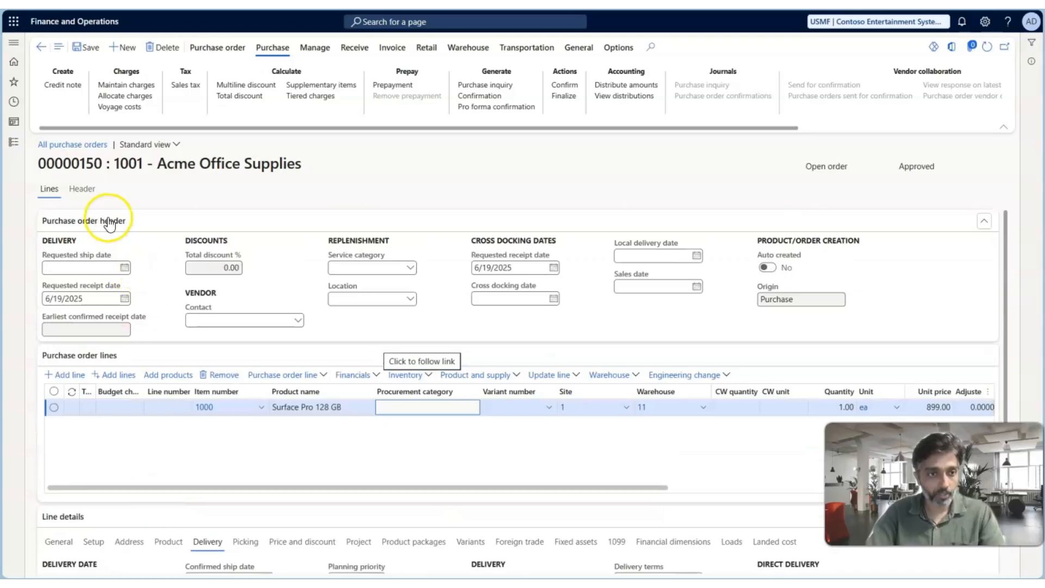
# Open the vendor record from the order header and review the working days of its assigned 24hr ship calendar
pyautogui.click(82, 188)
pyautogui.scroll(-7, 527, 464)
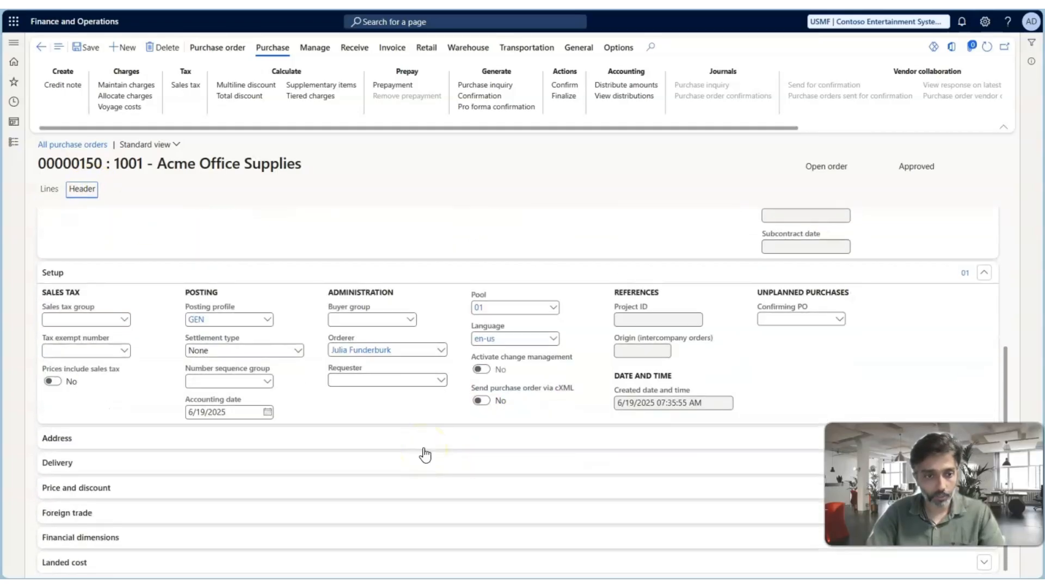
pyautogui.scroll(5, 184, 337)
pyautogui.scroll(1, 184, 333)
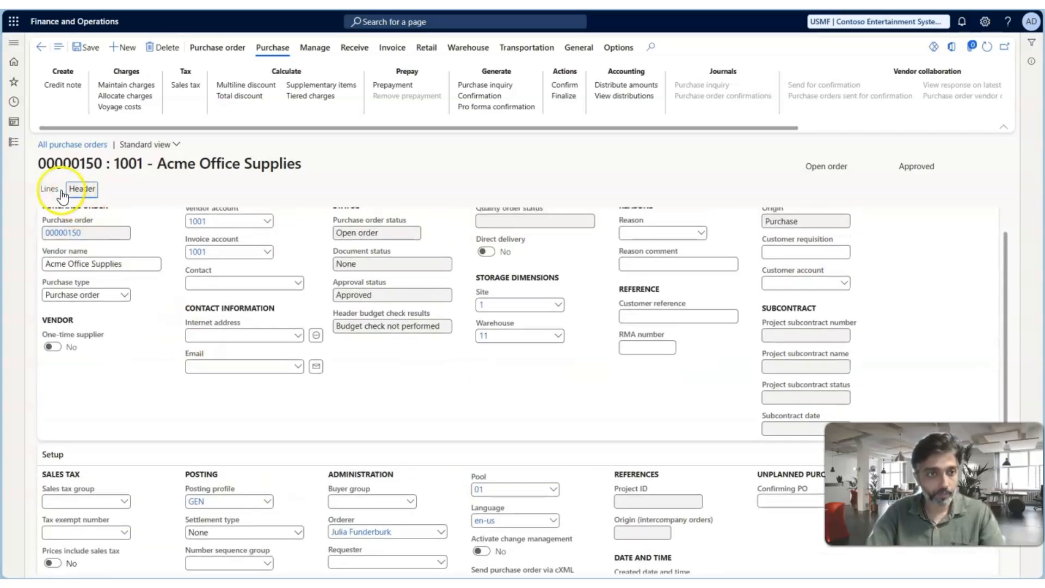
pyautogui.click(198, 221)
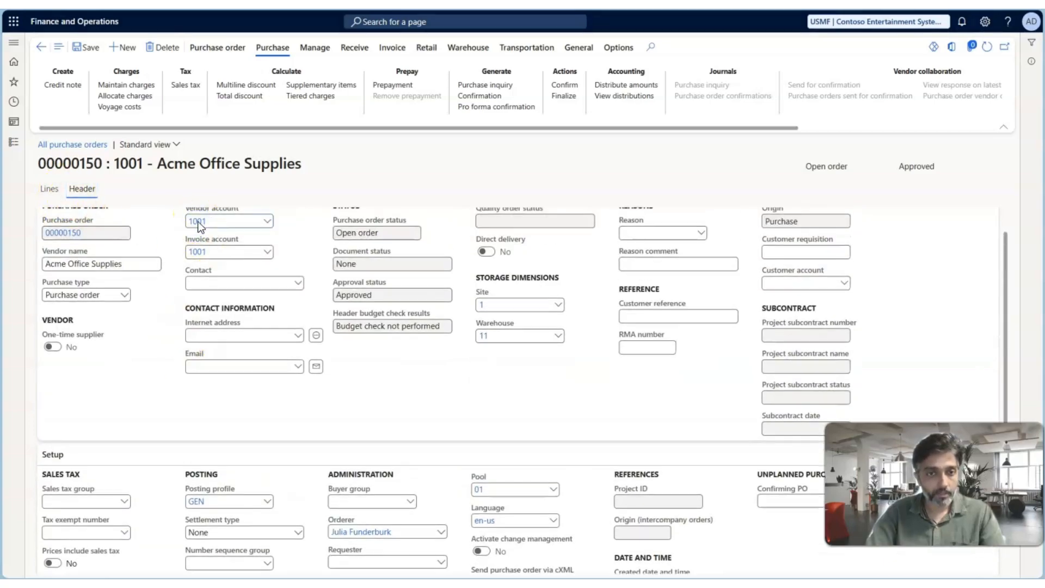
pyautogui.hotkey('ctrl', 'alt', 'F4')
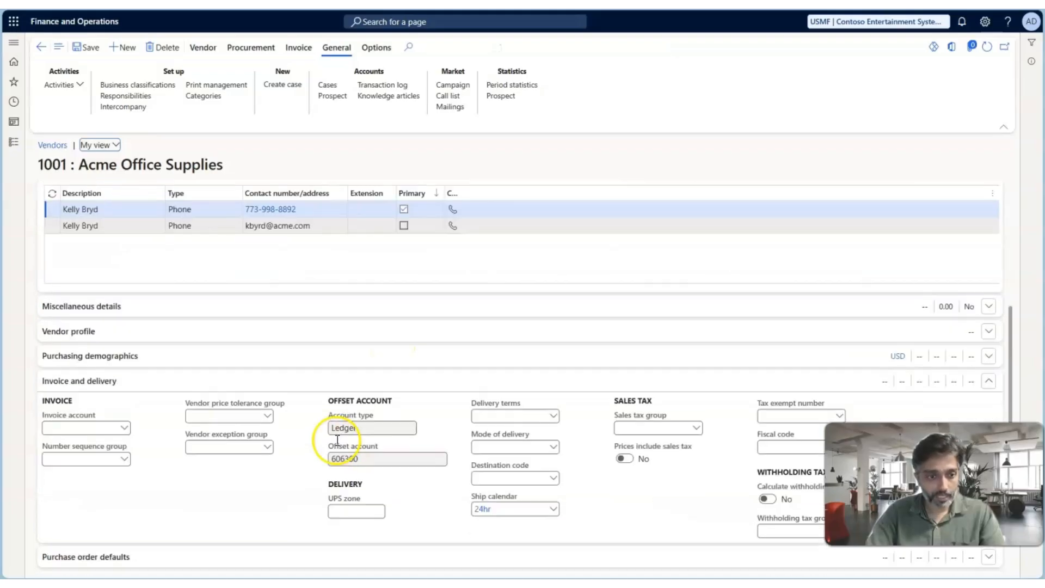
pyautogui.scroll(-3, 337, 440)
pyautogui.click(481, 417)
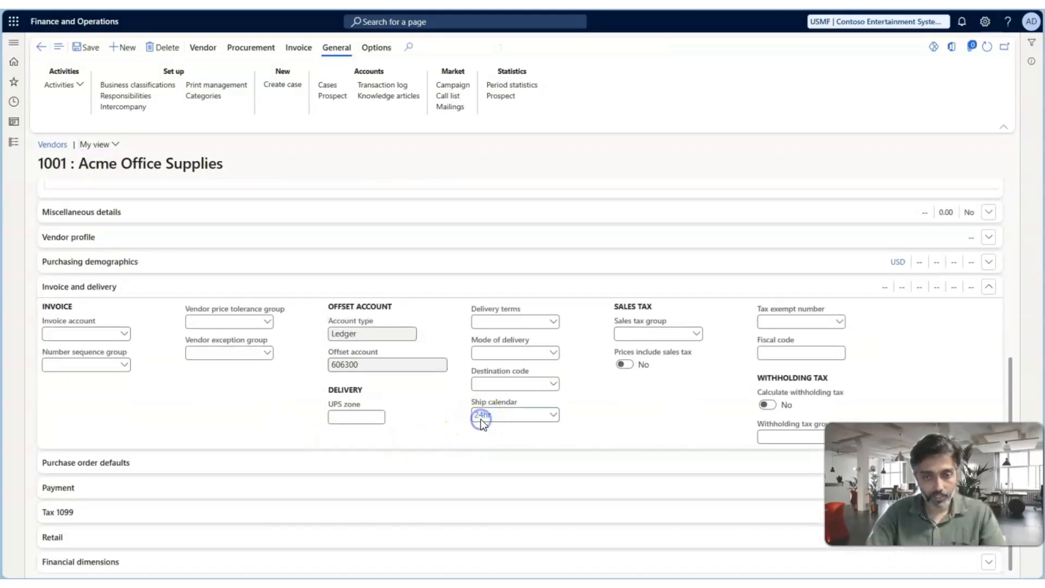
pyautogui.click(191, 49)
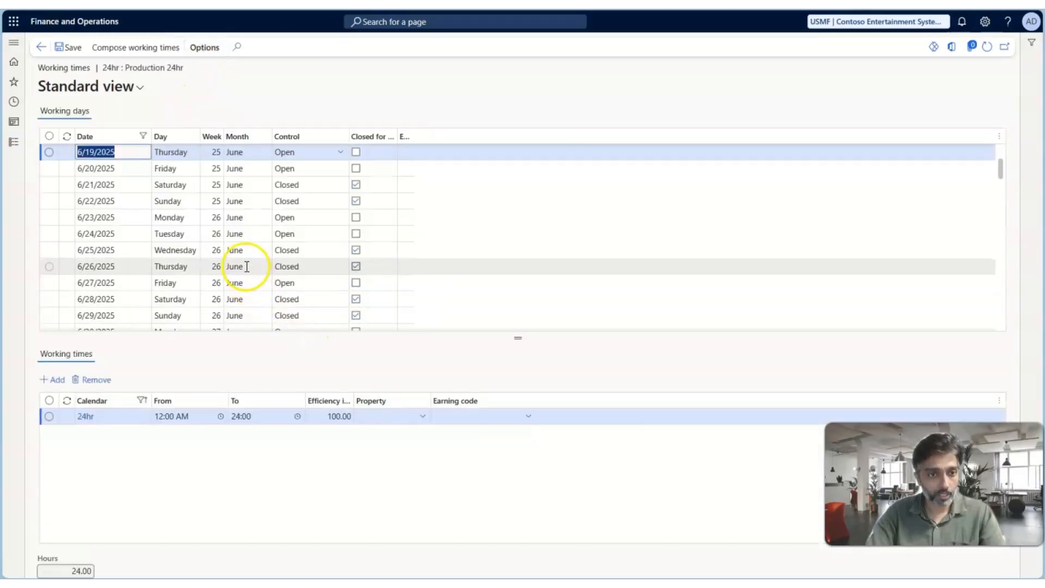
pyautogui.scroll(-1, 246, 266)
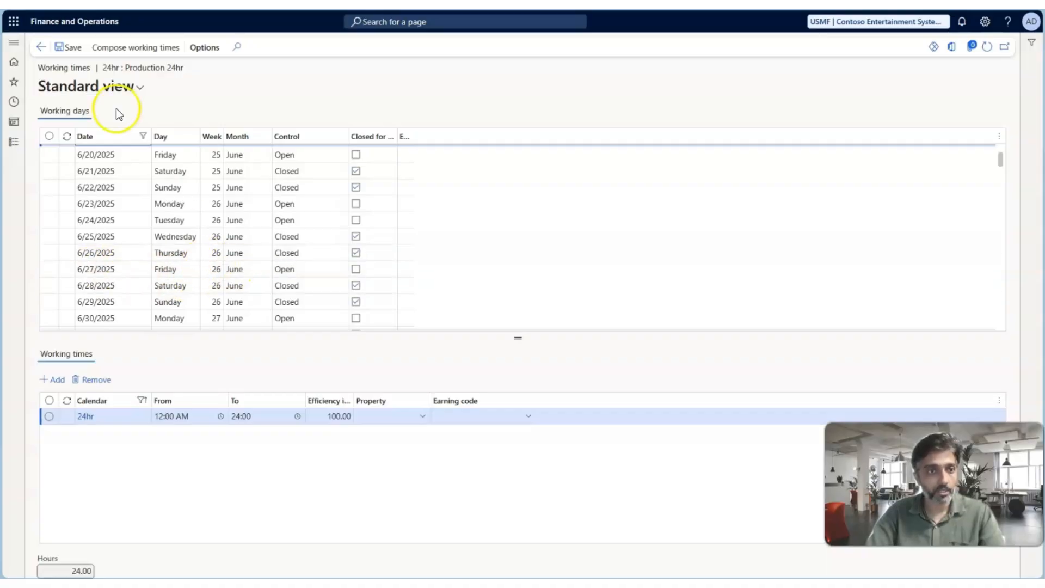
# Leave the calendar pages, reload the application and return to the Acme Office Supplies vendor record
pyautogui.click(42, 48)
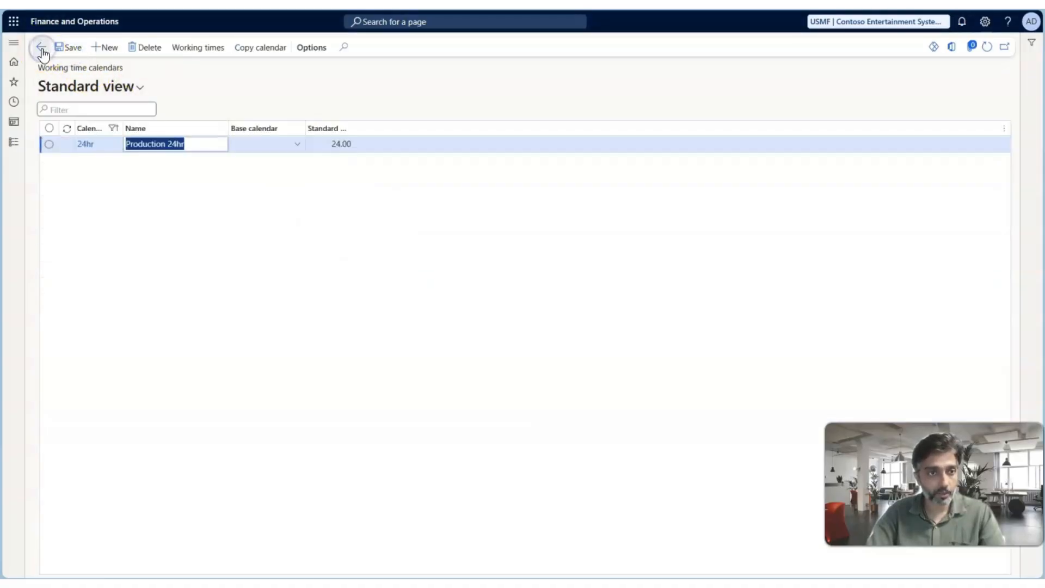
pyautogui.click(42, 48)
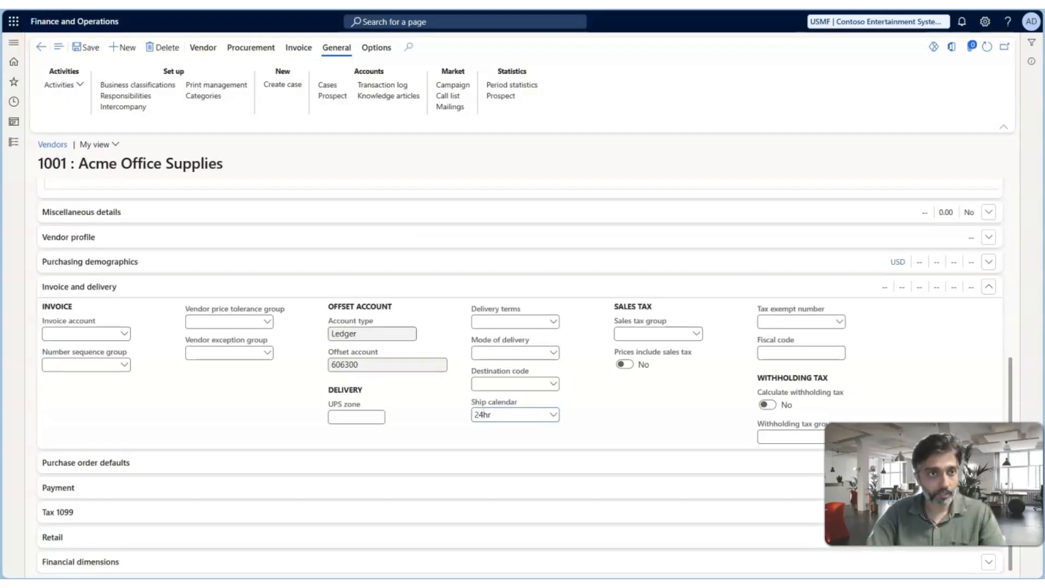
pyautogui.click(244, 275)
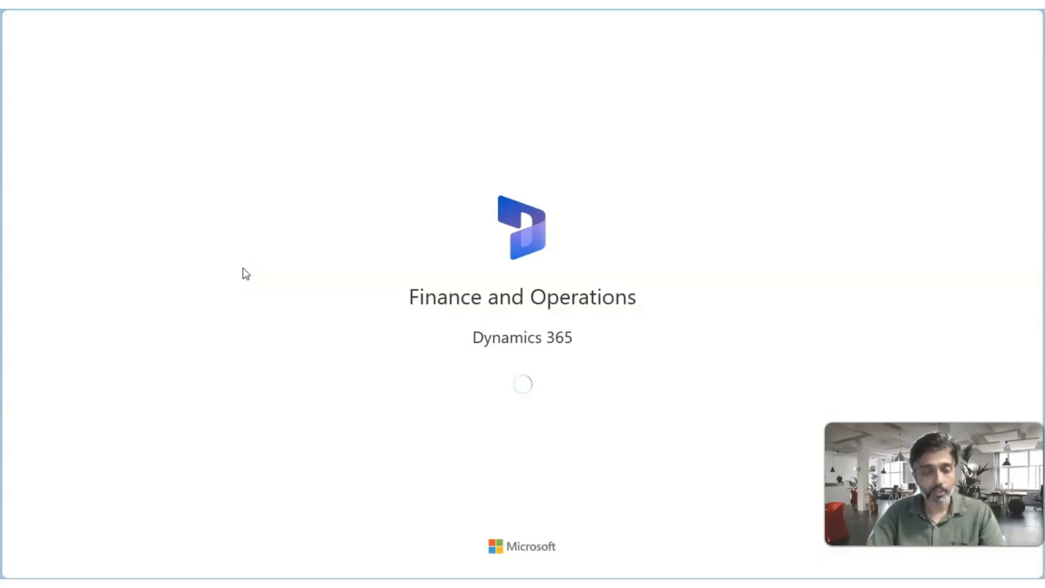
pyautogui.click(170, 142)
pyautogui.click(103, 48)
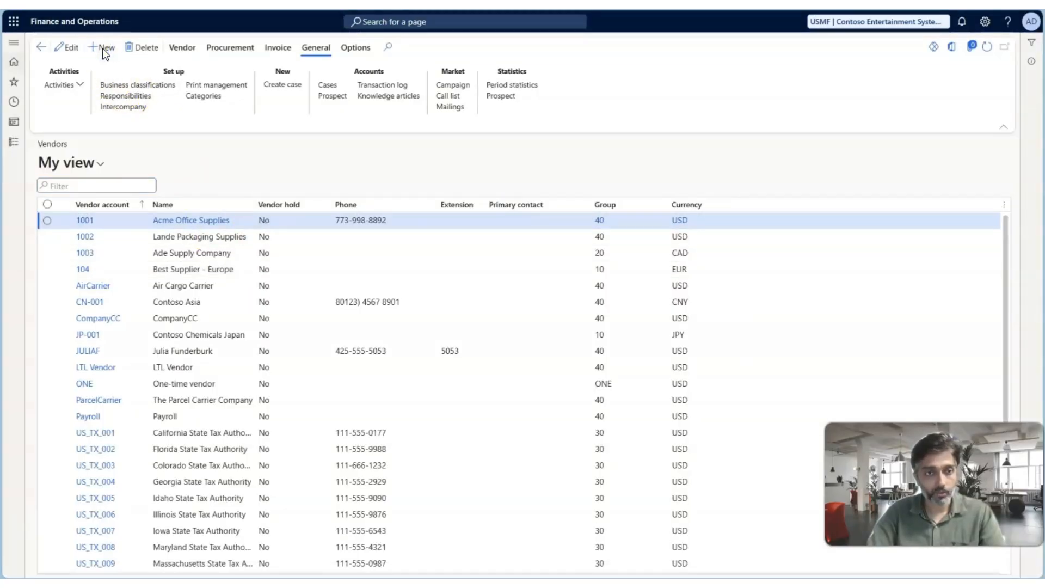
pyautogui.click(559, 198)
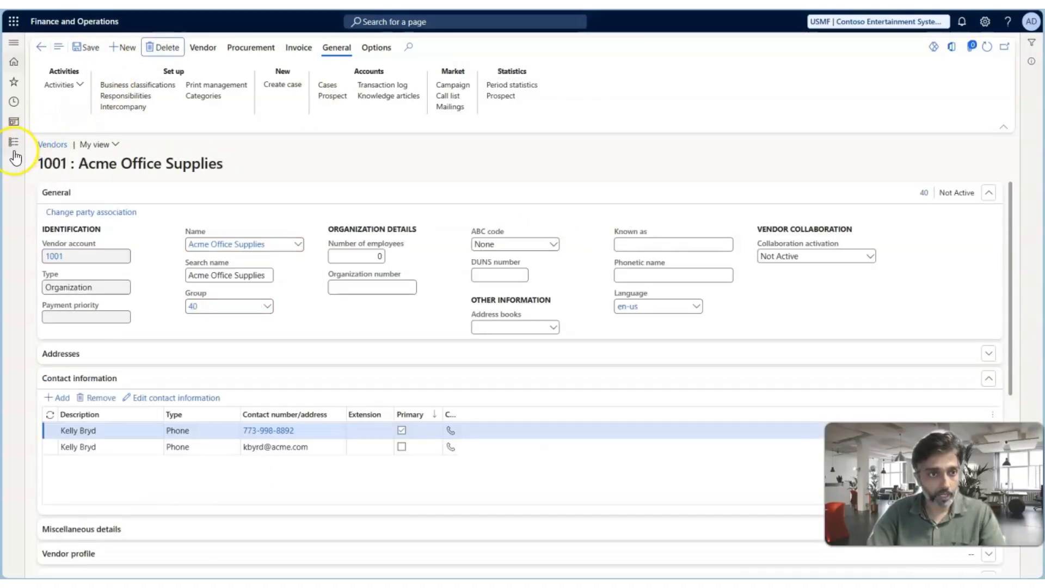
# Open the list of all purchase orders in Accounts payable and start a new purchase order
pyautogui.click(14, 152)
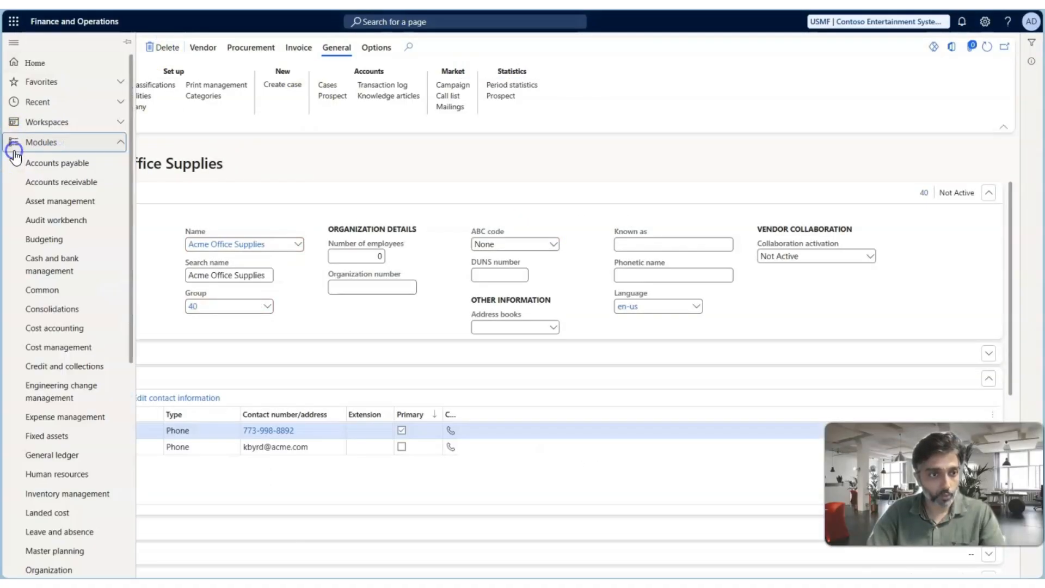
pyautogui.click(73, 163)
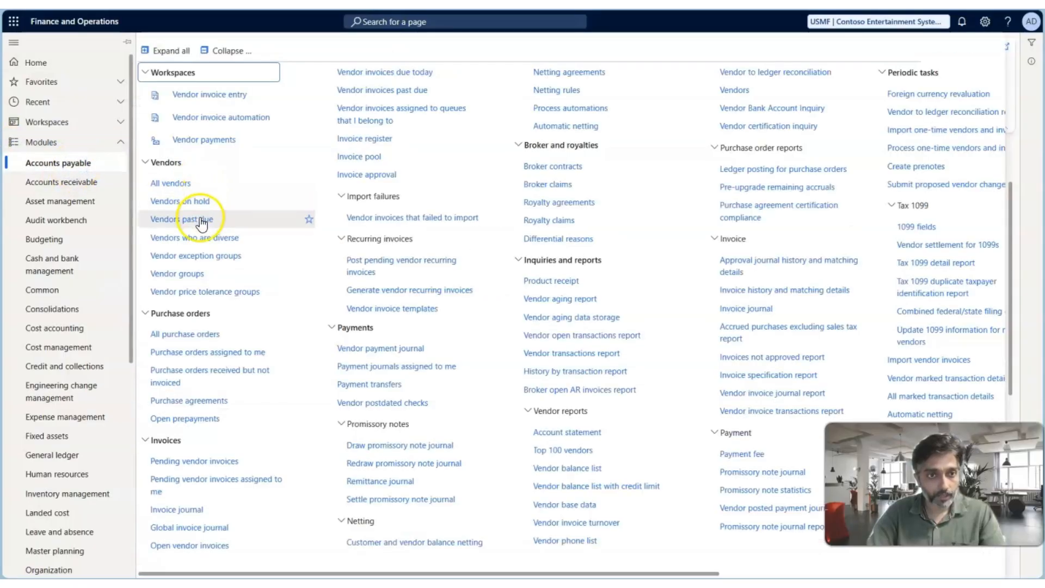
pyautogui.click(191, 334)
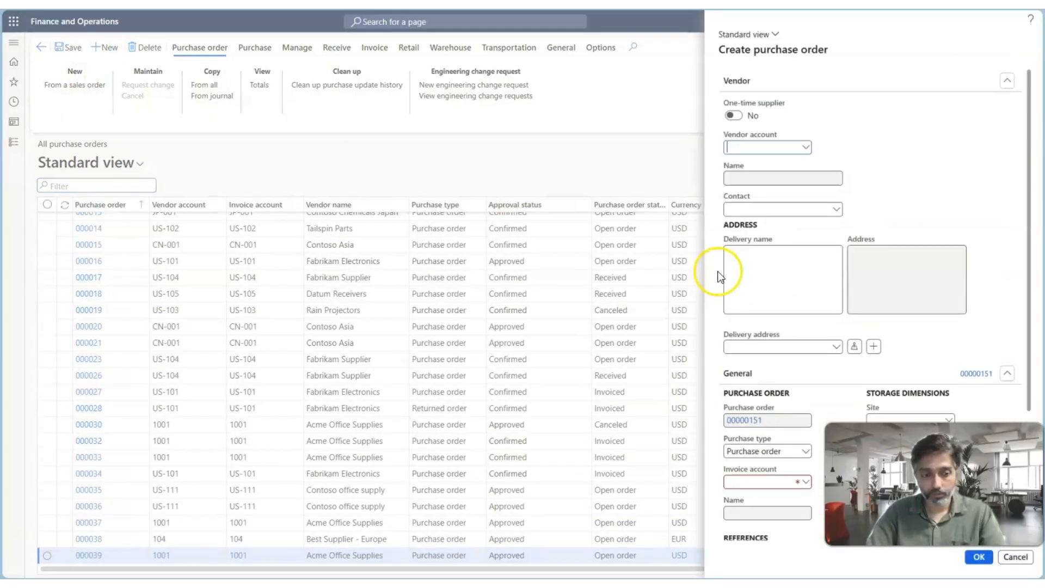
# Create the purchase order for vendor Acme Office Supplies with warehouse 11
pyautogui.click(805, 148)
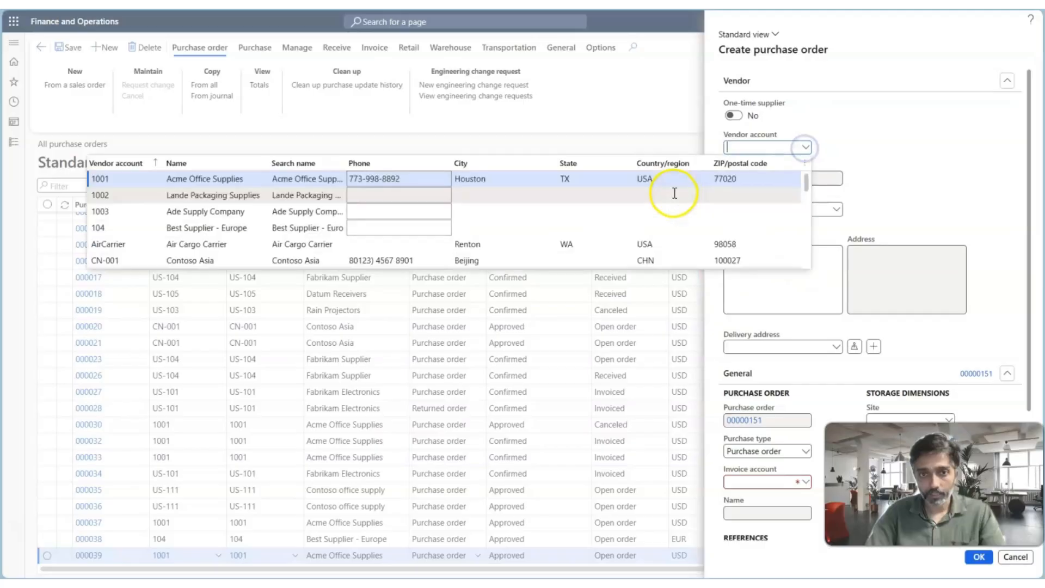
pyautogui.click(569, 180)
pyautogui.scroll(-3, 796, 299)
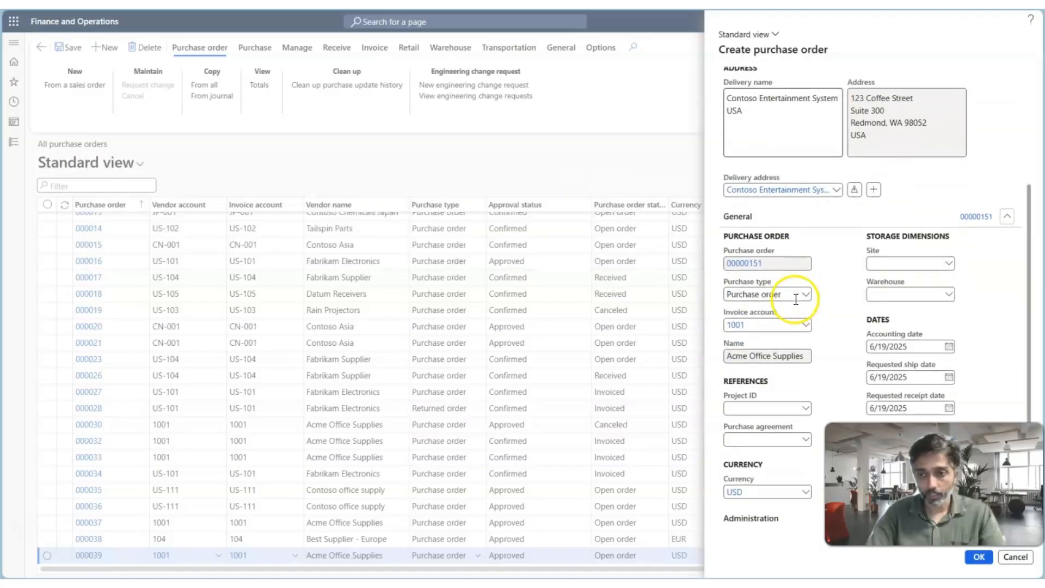
pyautogui.click(892, 291)
pyautogui.write('11')
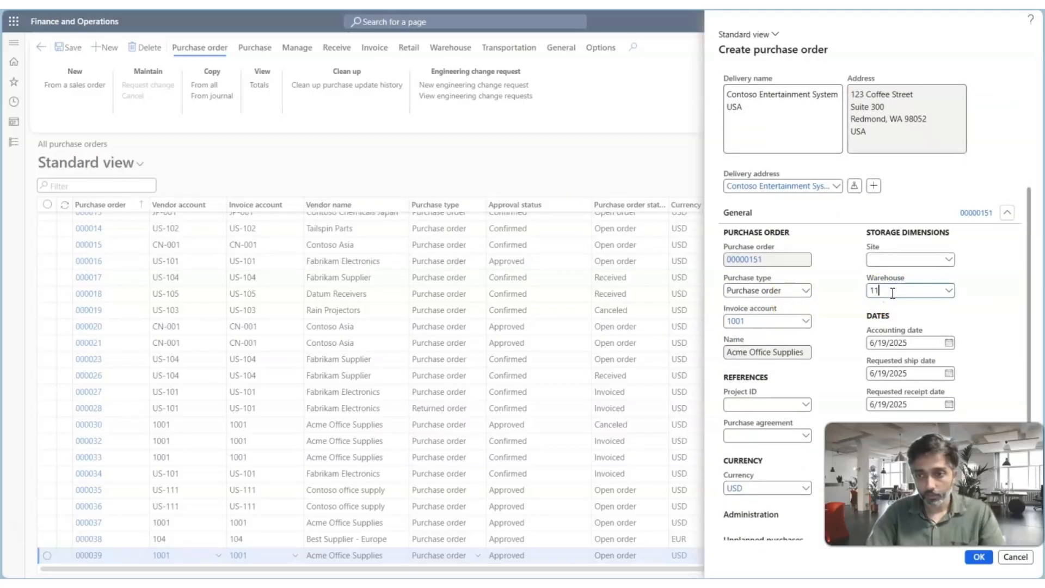
pyautogui.press('Tab')
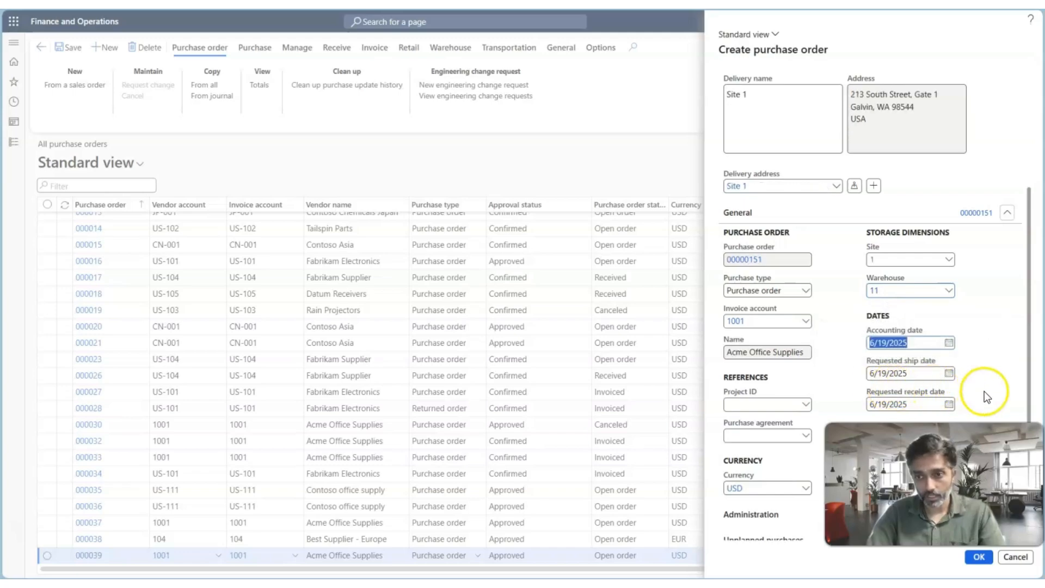
pyautogui.click(973, 550)
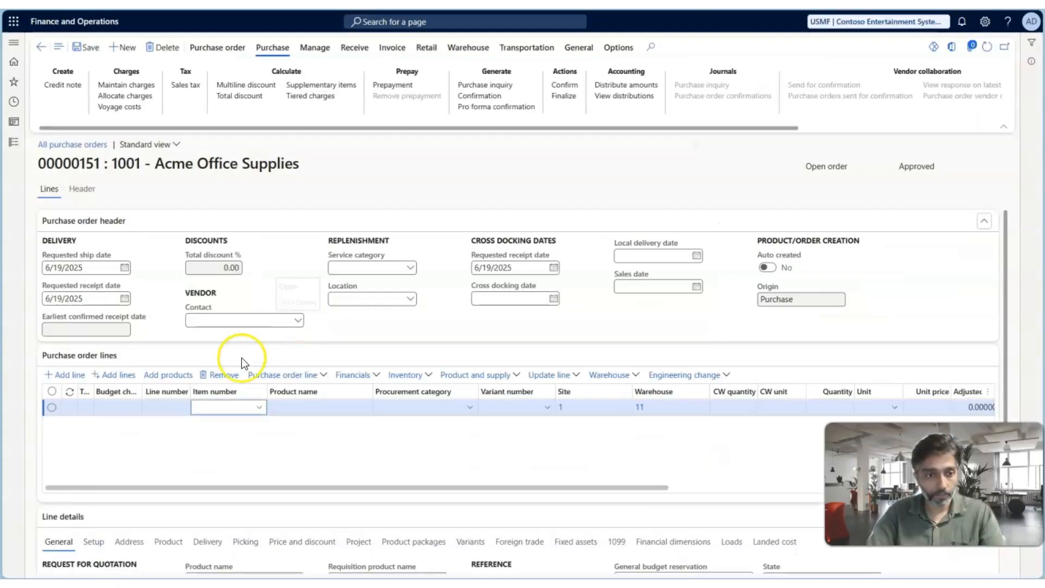
# Show the delivery details of the new order's first line and set its item number to 1000
pyautogui.scroll(-2, 221, 414)
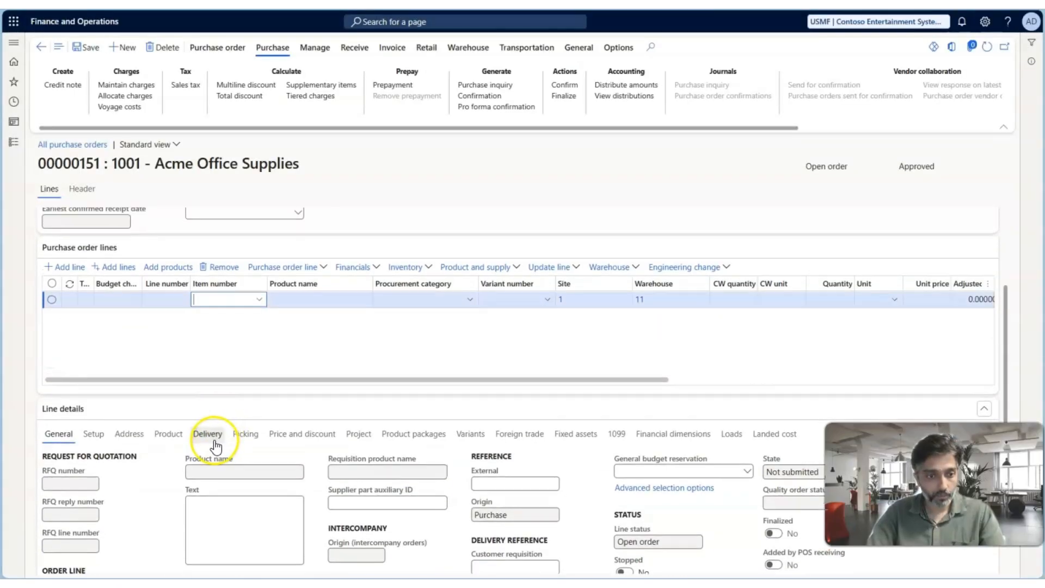
pyautogui.click(212, 438)
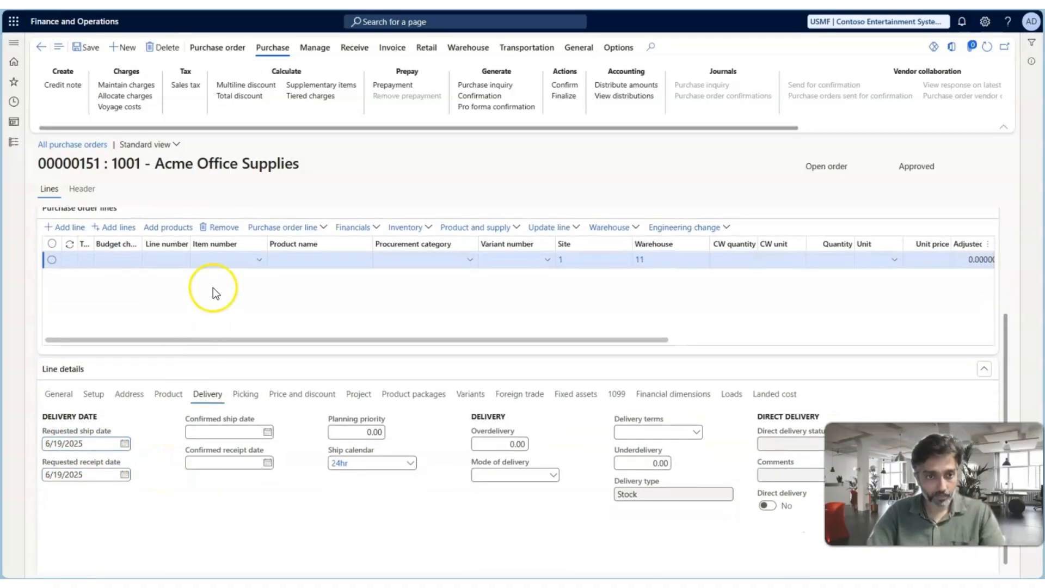
pyautogui.click(212, 261)
pyautogui.write('1000')
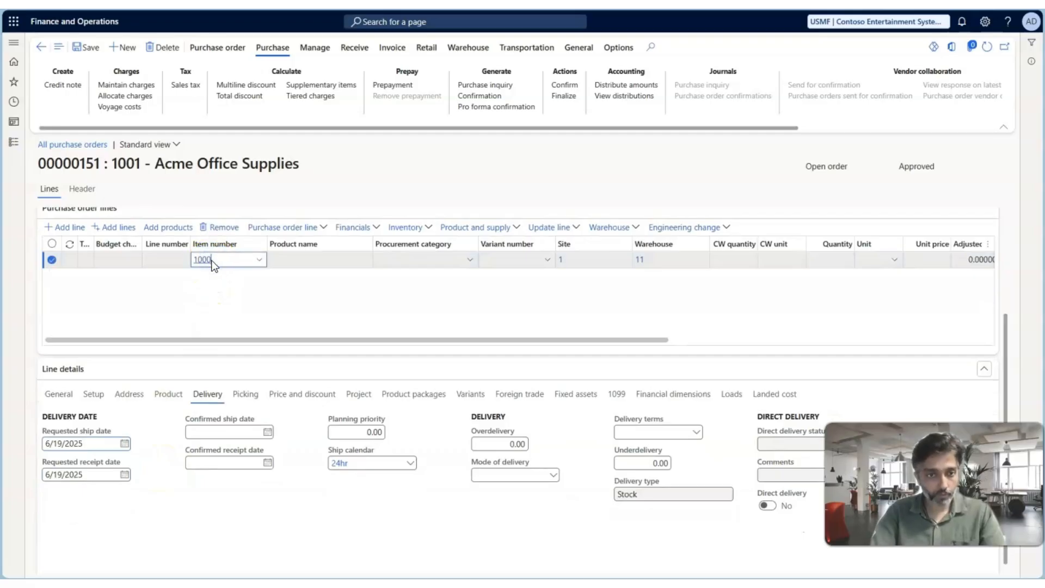
pyautogui.press('Tab')
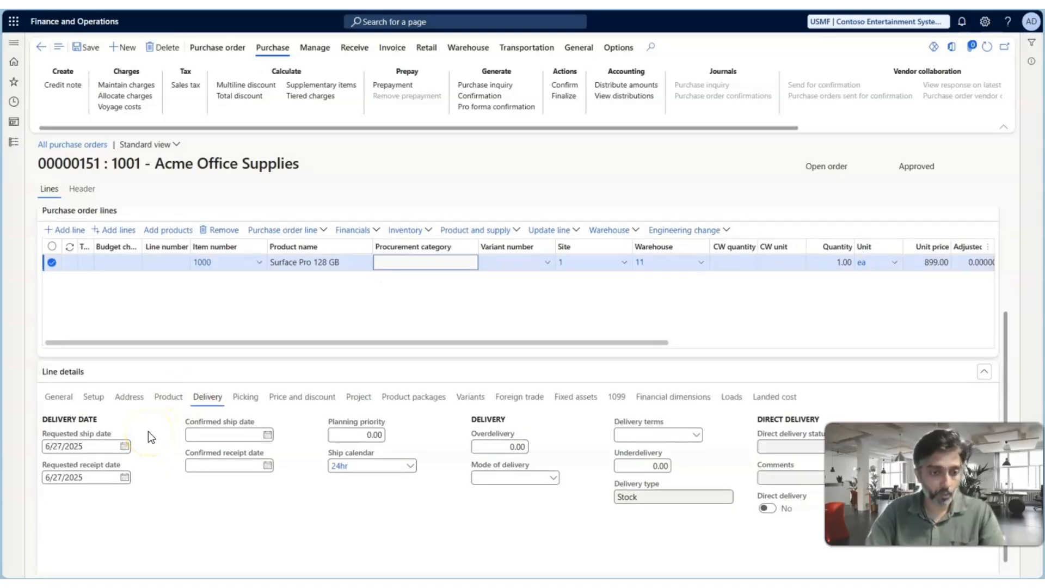
# Examine the line's requested ship and receipt dates and switch to the PowerPoint slide about requested ship dates in the past
pyautogui.click(118, 437)
pyautogui.click(199, 264)
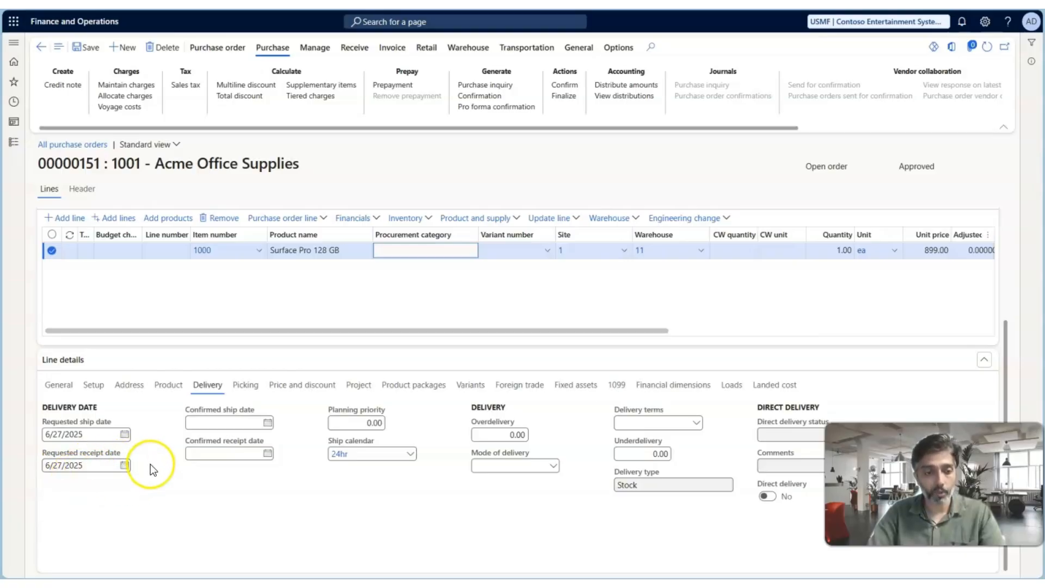
pyautogui.click(101, 430)
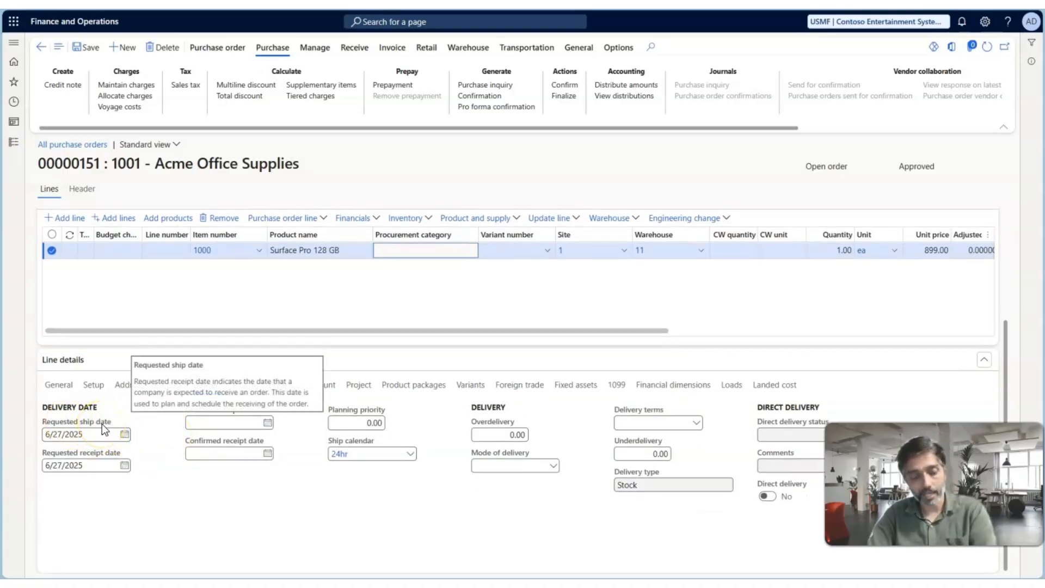
pyautogui.hotkey('alt', 'Tab')
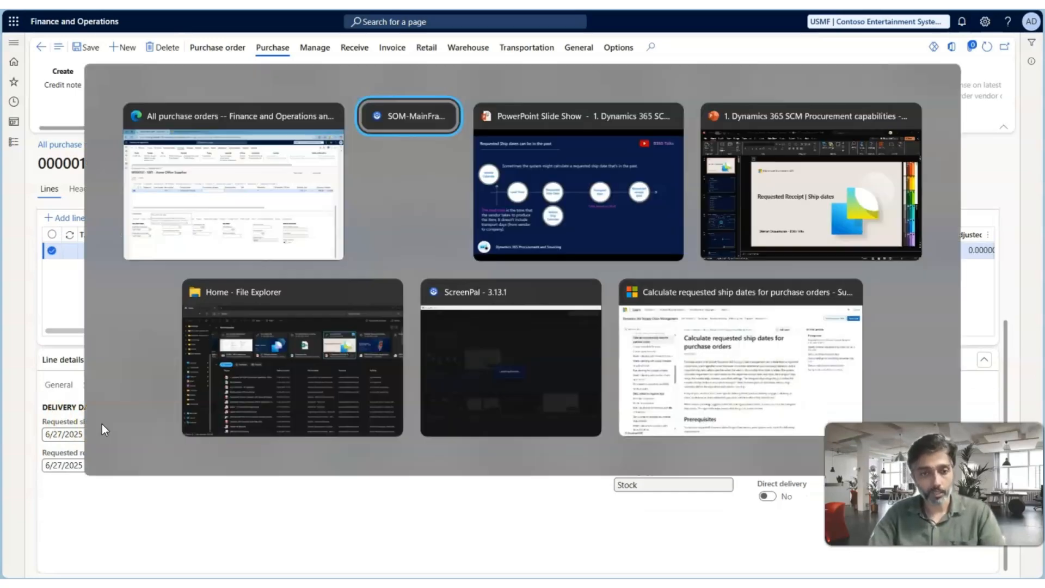
pyautogui.hotkey('alt', 'Tab')
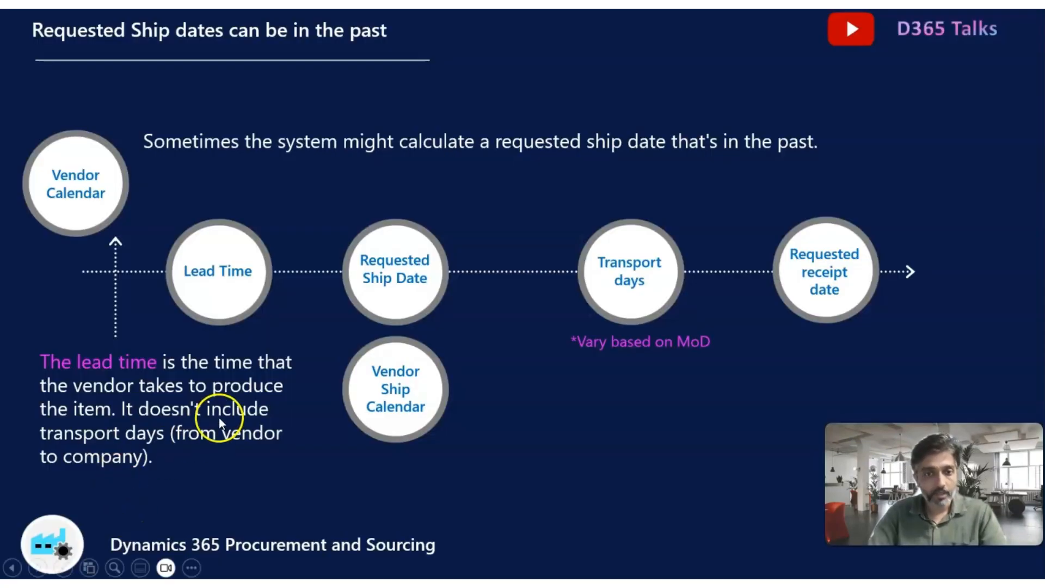